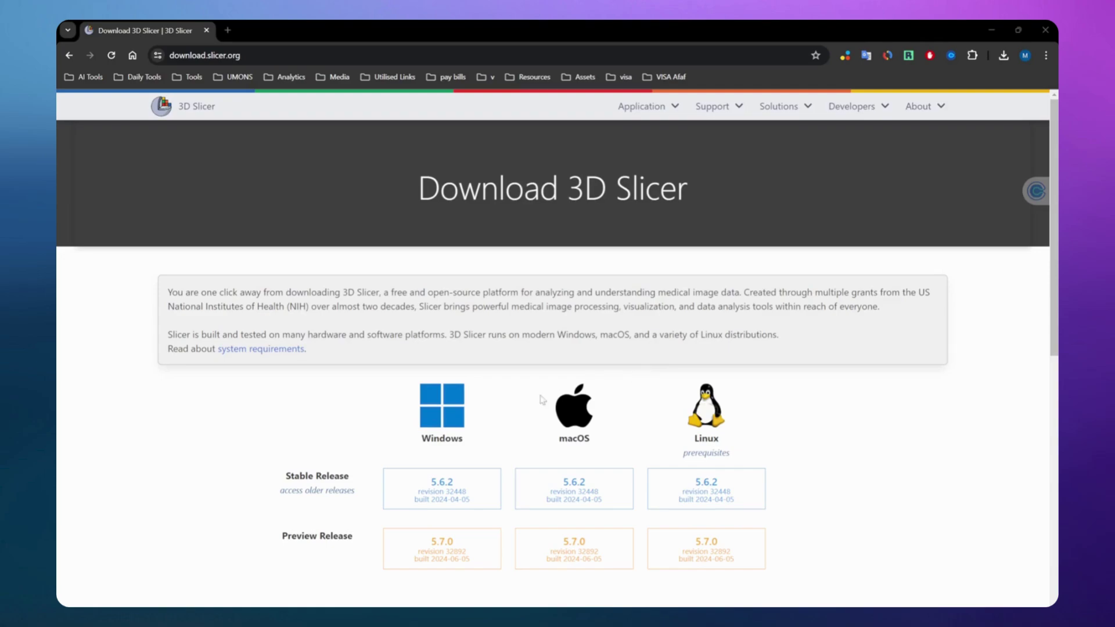
{"action": "scroll", "coordinate": [349, 546], "scroll_direction": "down", "scroll_amount": 1}
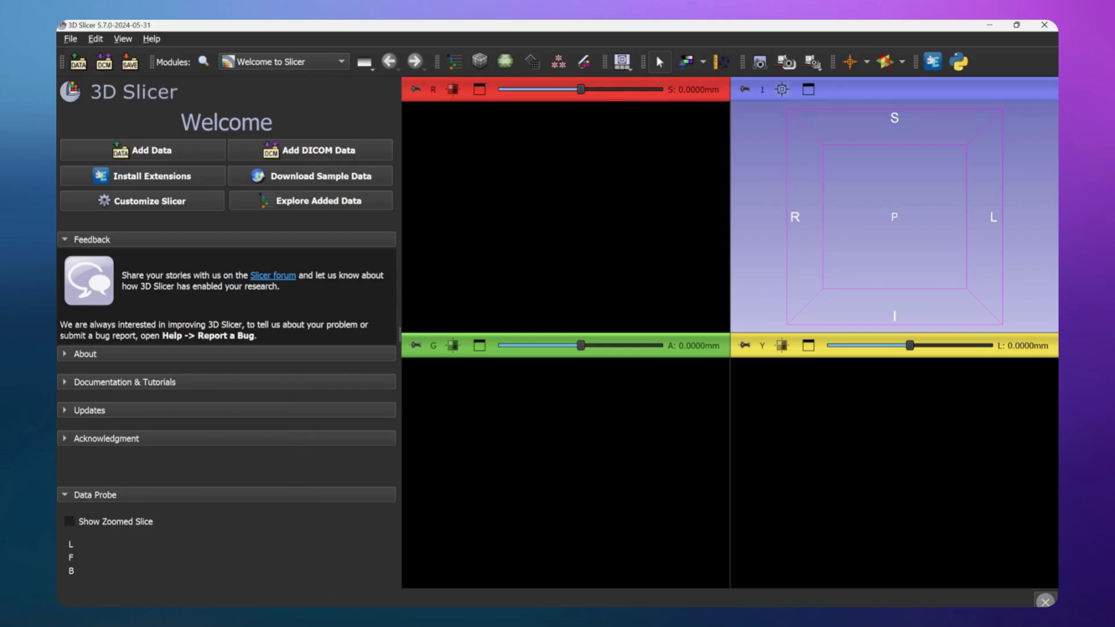
- Search the computer's installed apps for Slicer, then return to the 3D Slicer welcome screen
{"action": "key", "text": "super"}
{"action": "type", "text": "sli"}
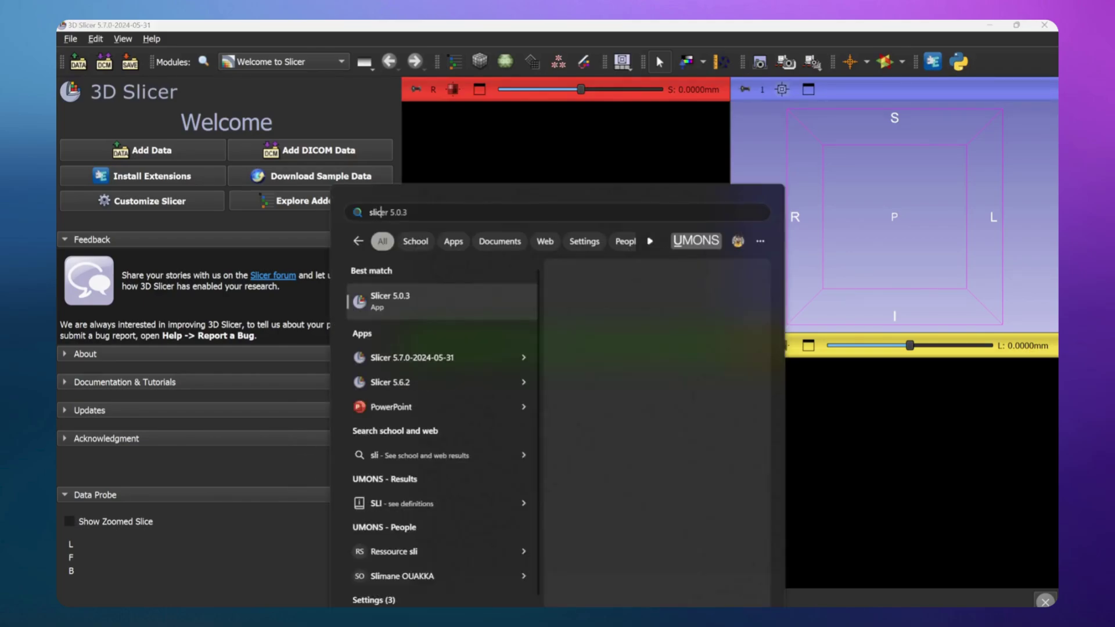
{"action": "type", "text": "c"}
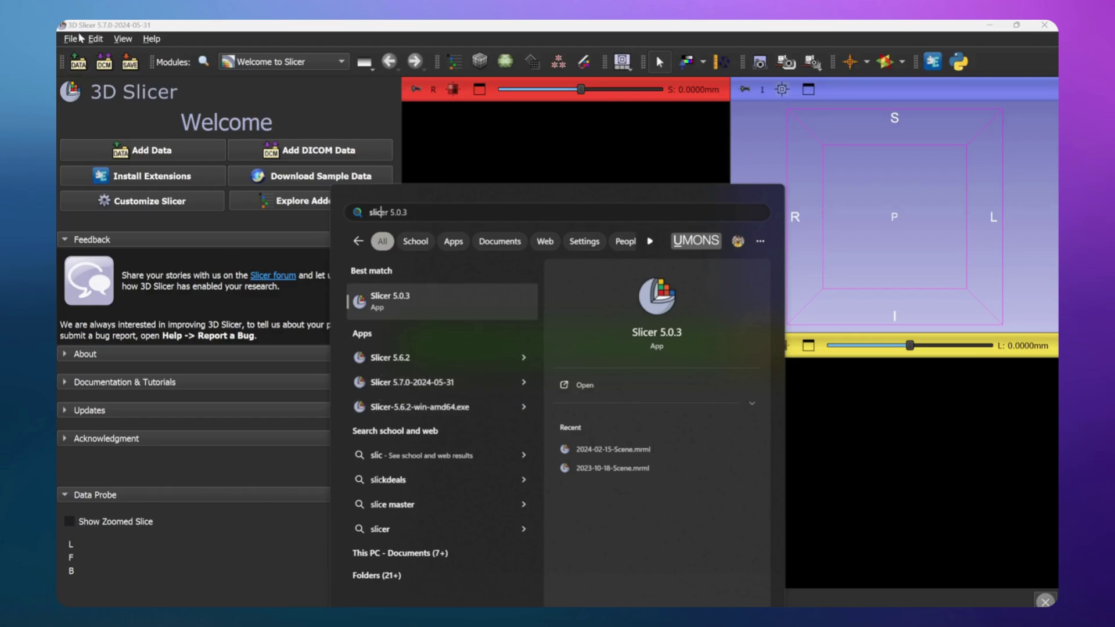
{"action": "left_click", "coordinate": [118, 27]}
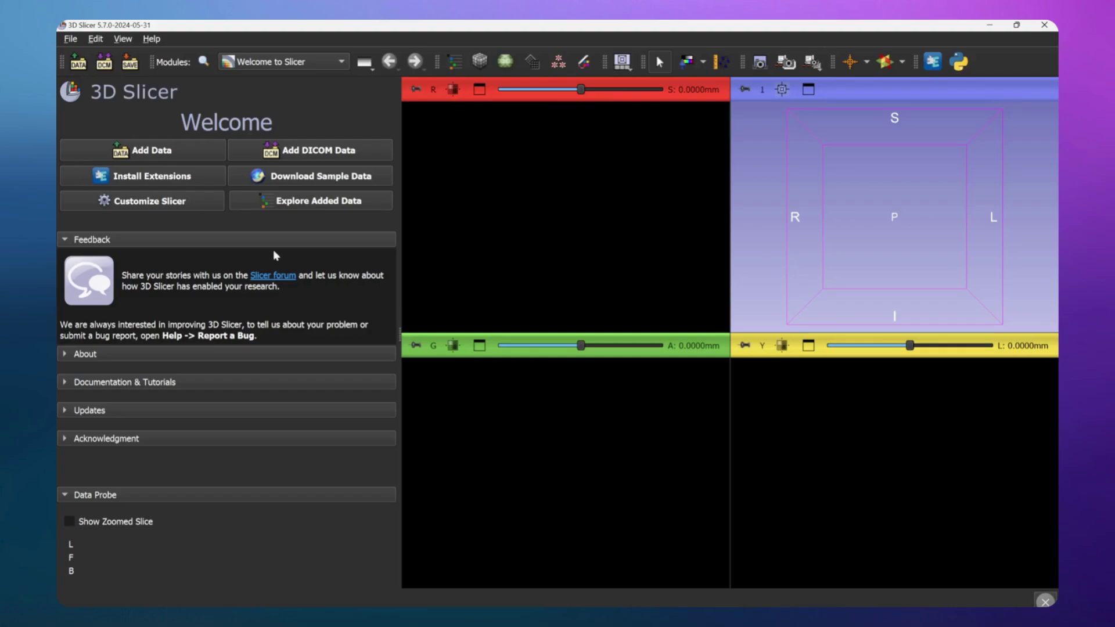
- Search the Extensions Manager's installable extensions for nnunet, then close the manager
{"action": "left_click", "coordinate": [933, 61]}
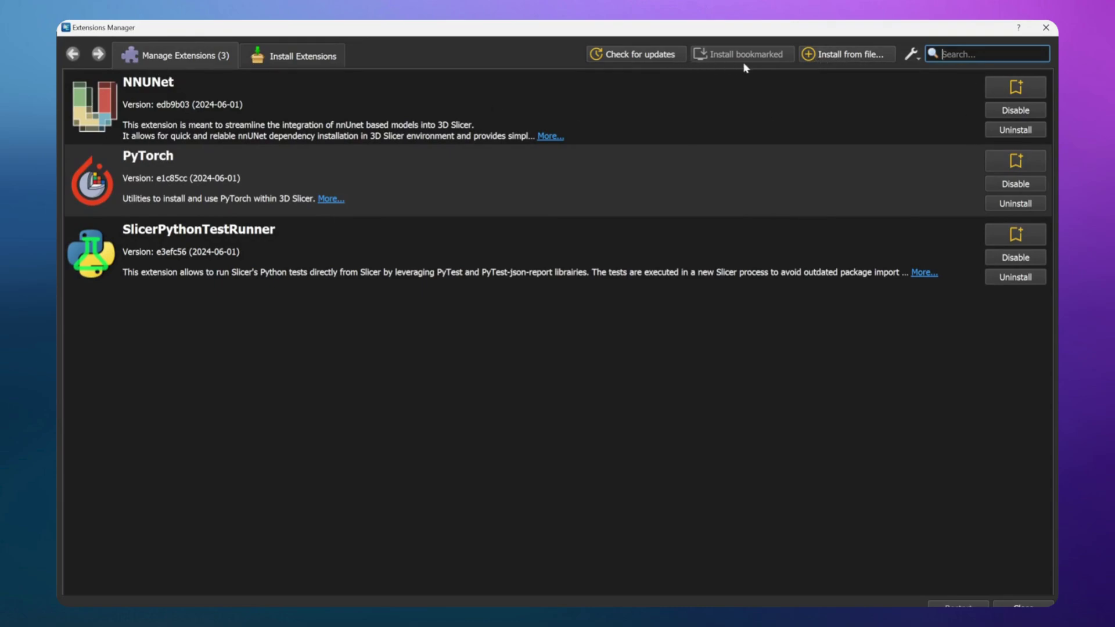
{"action": "left_click", "coordinate": [297, 58]}
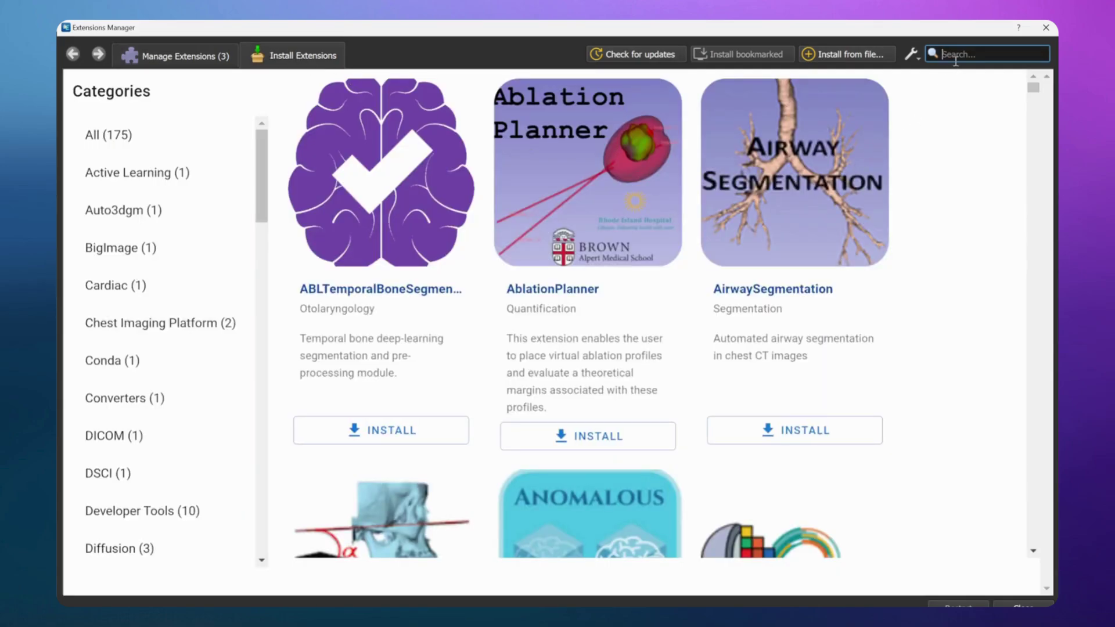
{"action": "type", "text": "nnunet"}
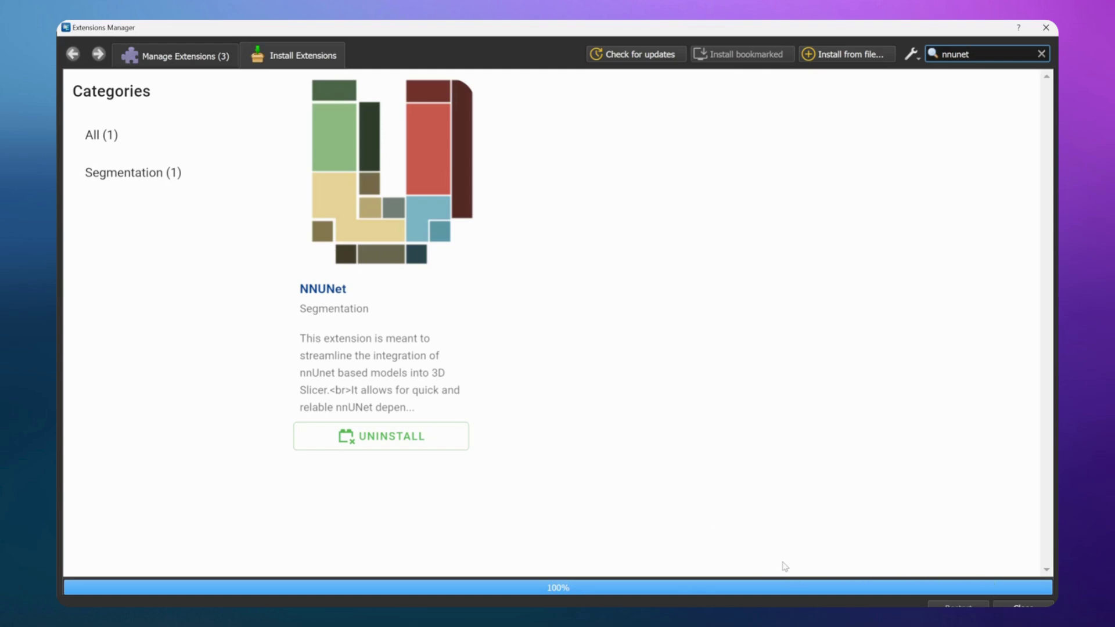
{"action": "left_click", "coordinate": [944, 602]}
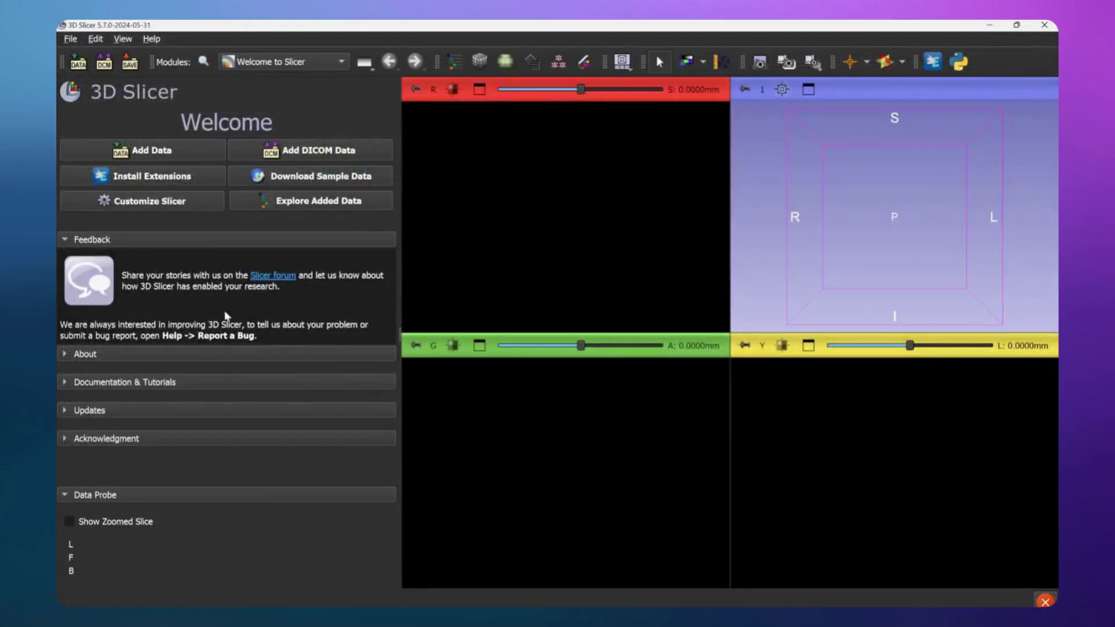
- Switch to the nnUNet segmentation module and expand its install and run settings
{"action": "left_click", "coordinate": [242, 64]}
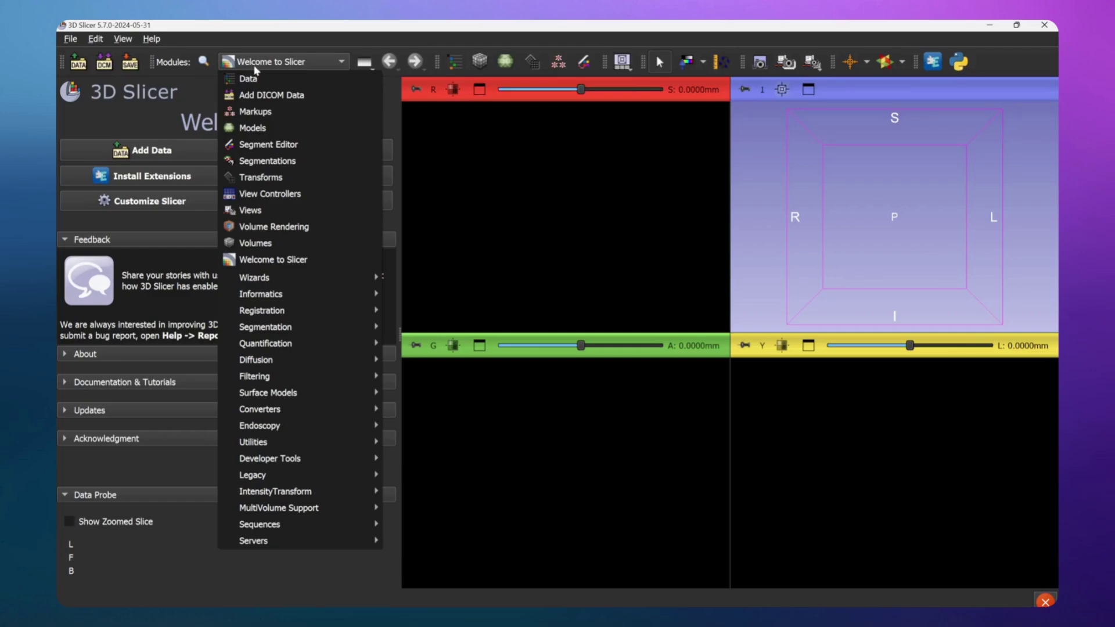
{"action": "mouse_move", "coordinate": [269, 328]}
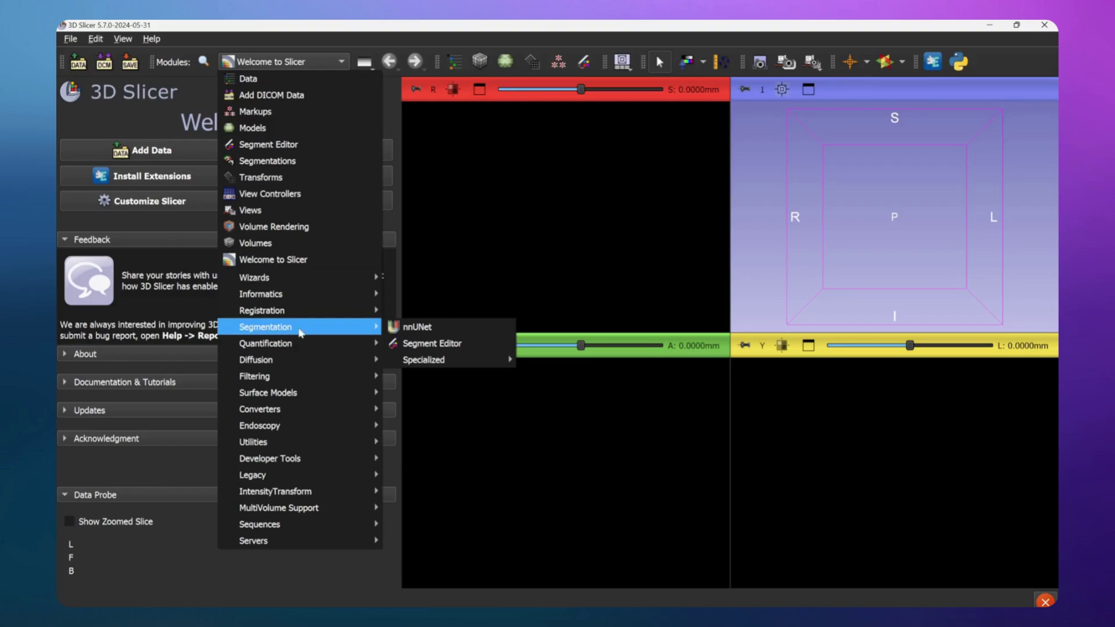
{"action": "left_click", "coordinate": [427, 331]}
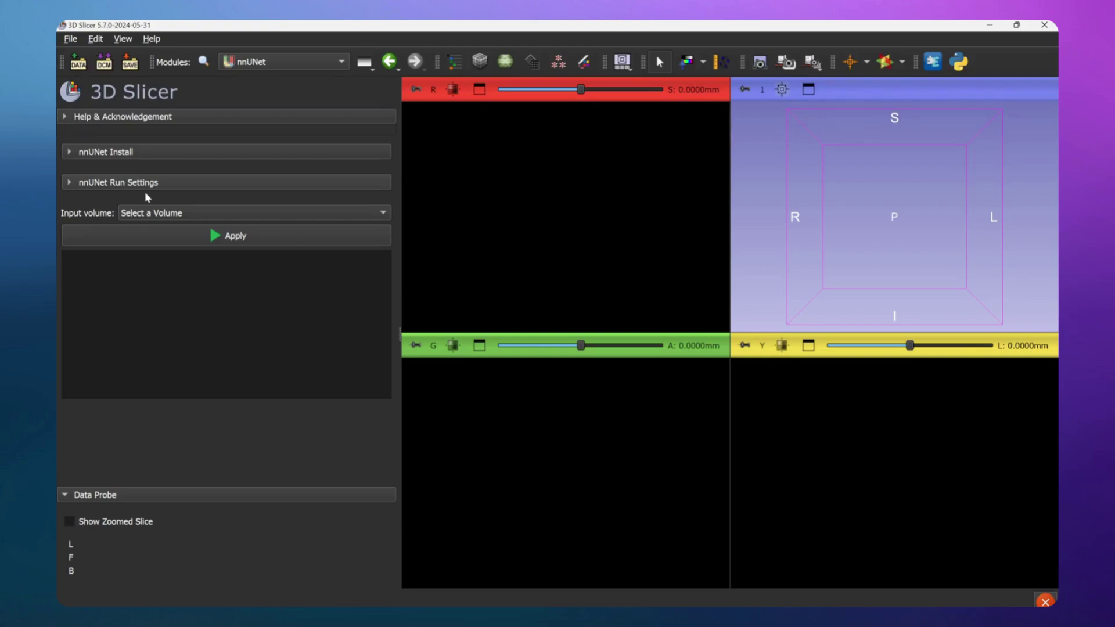
{"action": "left_click", "coordinate": [105, 157]}
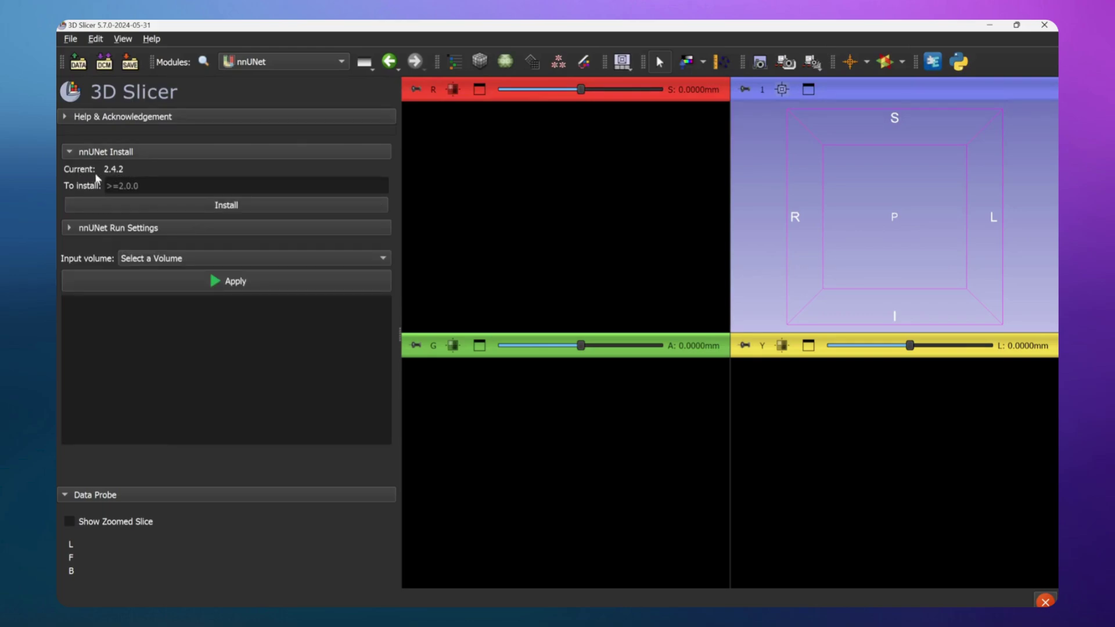
{"action": "mouse_move", "coordinate": [126, 175]}
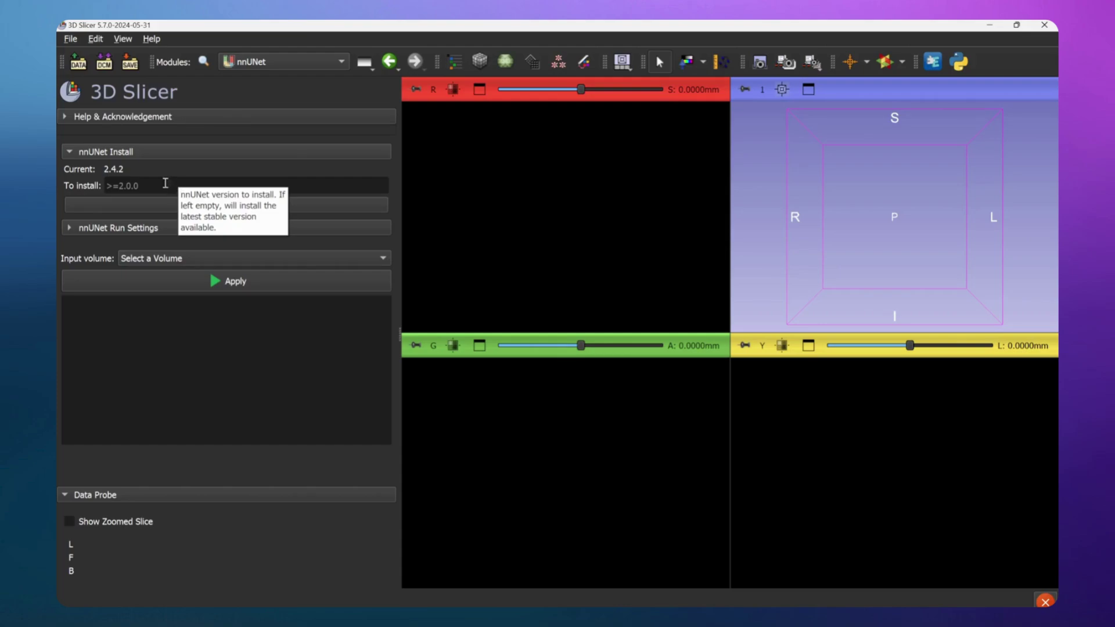
{"action": "left_click", "coordinate": [153, 230]}
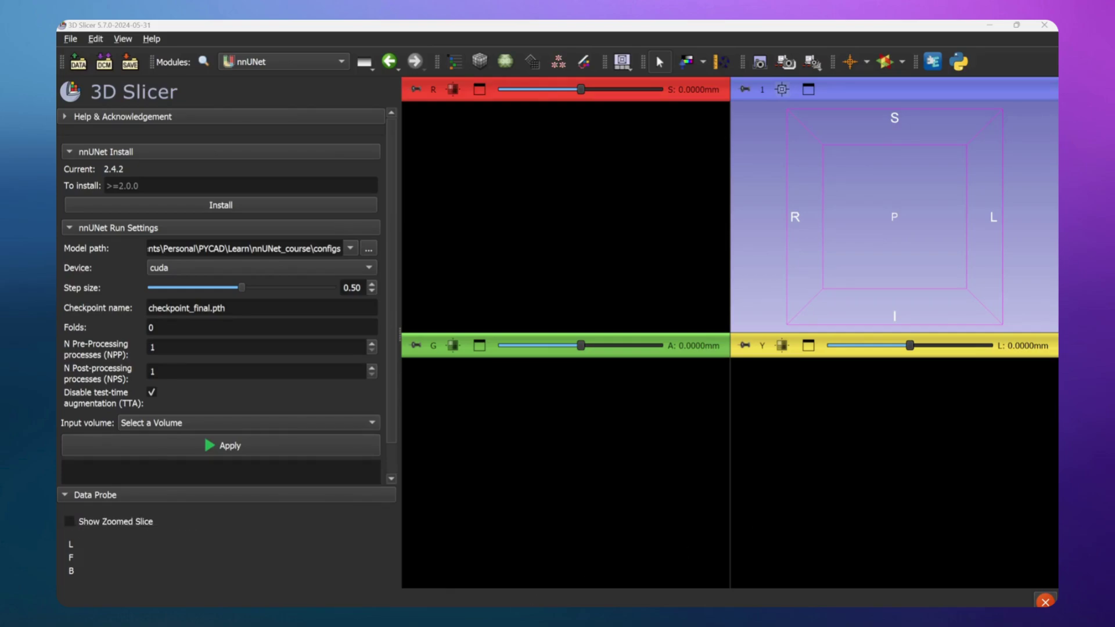
- Switch to File Explorer, widen and reposition its window, and show the configs folder
{"action": "left_click_drag", "start_coordinate": [1022, 168], "coordinate": [601, 141]}
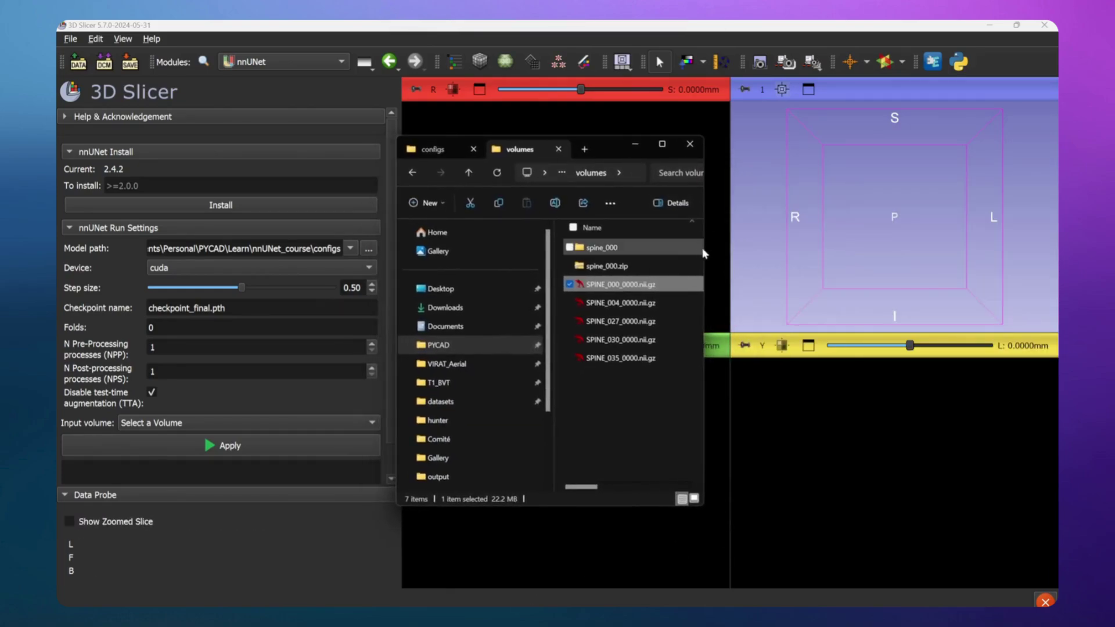
{"action": "left_click_drag", "start_coordinate": [703, 253], "coordinate": [921, 253]}
{"action": "left_click_drag", "start_coordinate": [736, 156], "coordinate": [664, 153]}
{"action": "left_click", "coordinate": [393, 152]}
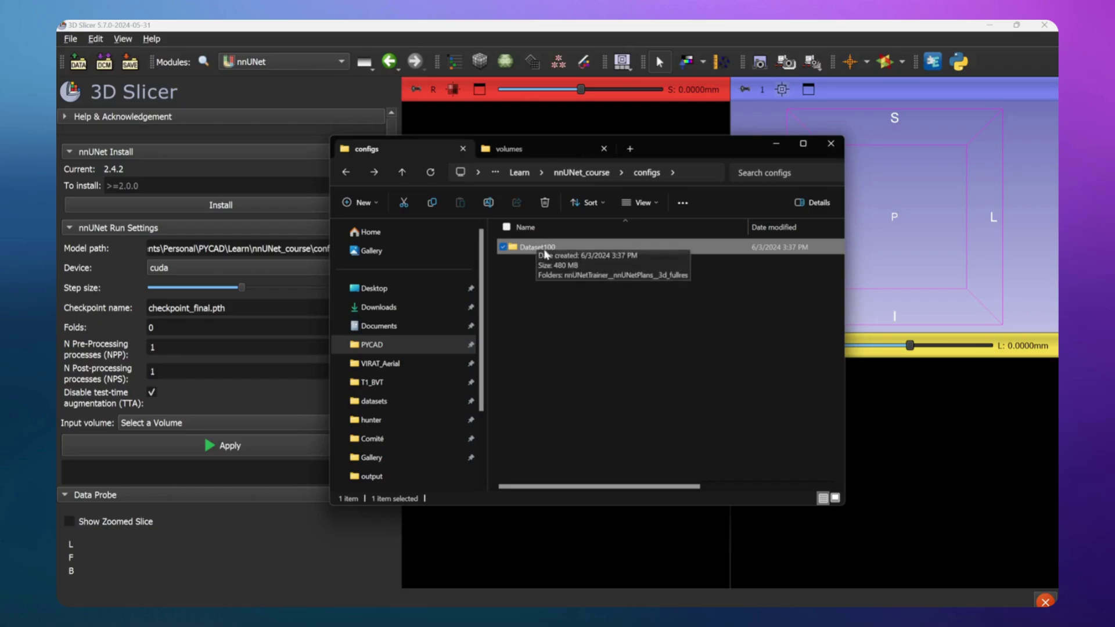
- Examine the trained model's folder structure from Dataset100 through nnUNetTrainer__nnUNetPlans__3d_fullres down to the contents of fold_0
{"action": "mouse_move", "coordinate": [550, 255]}
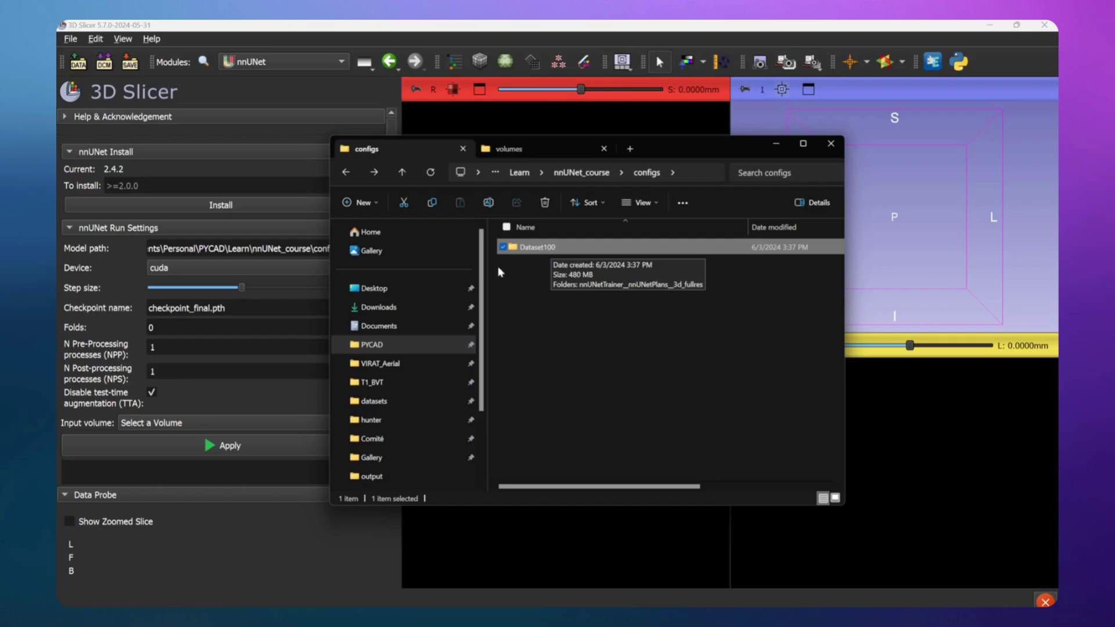
{"action": "double_click", "coordinate": [536, 248]}
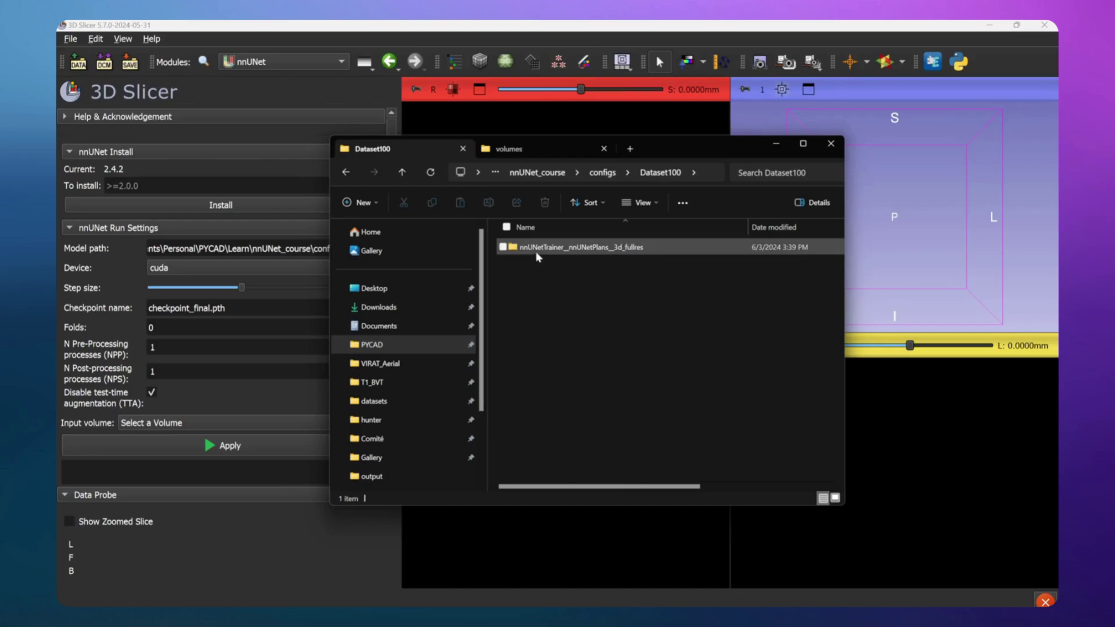
{"action": "mouse_move", "coordinate": [629, 257]}
{"action": "double_click", "coordinate": [580, 247]}
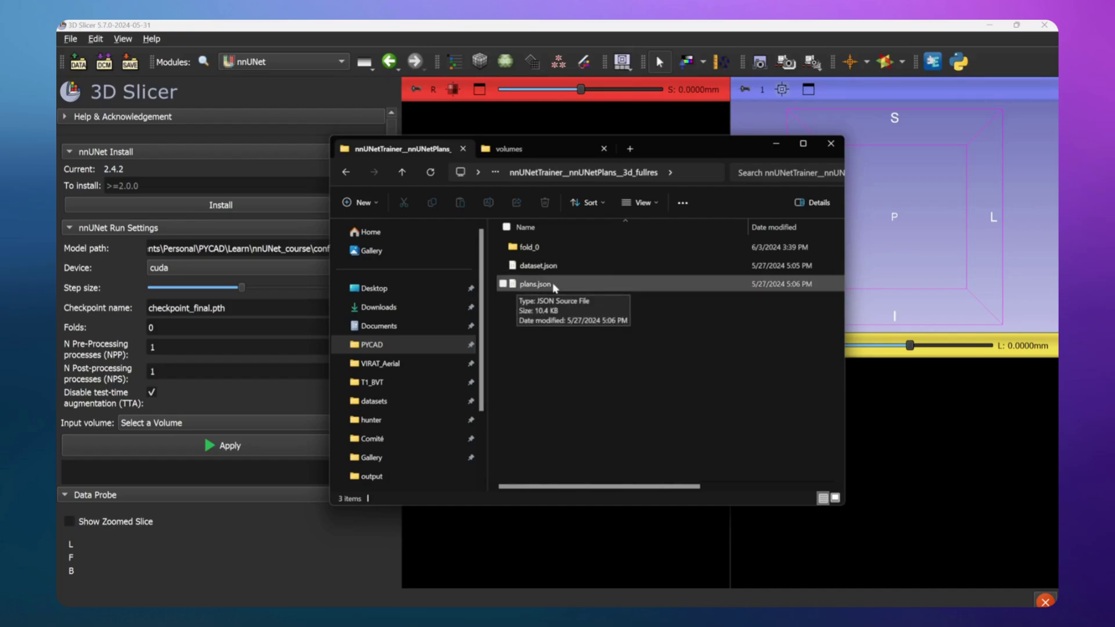
{"action": "left_click", "coordinate": [531, 251]}
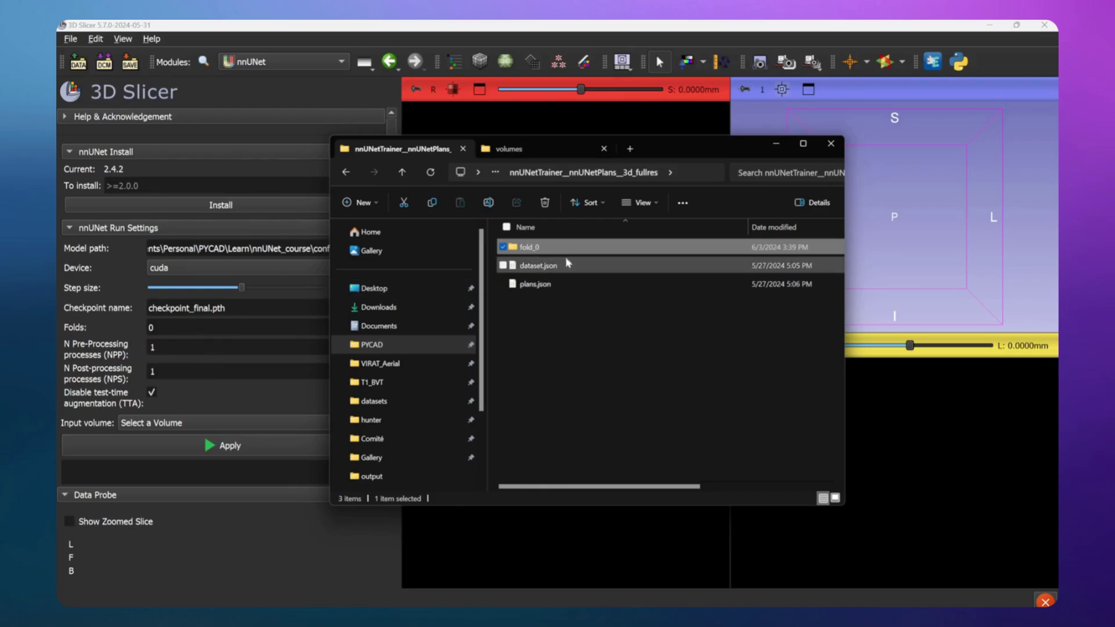
{"action": "double_click", "coordinate": [551, 247]}
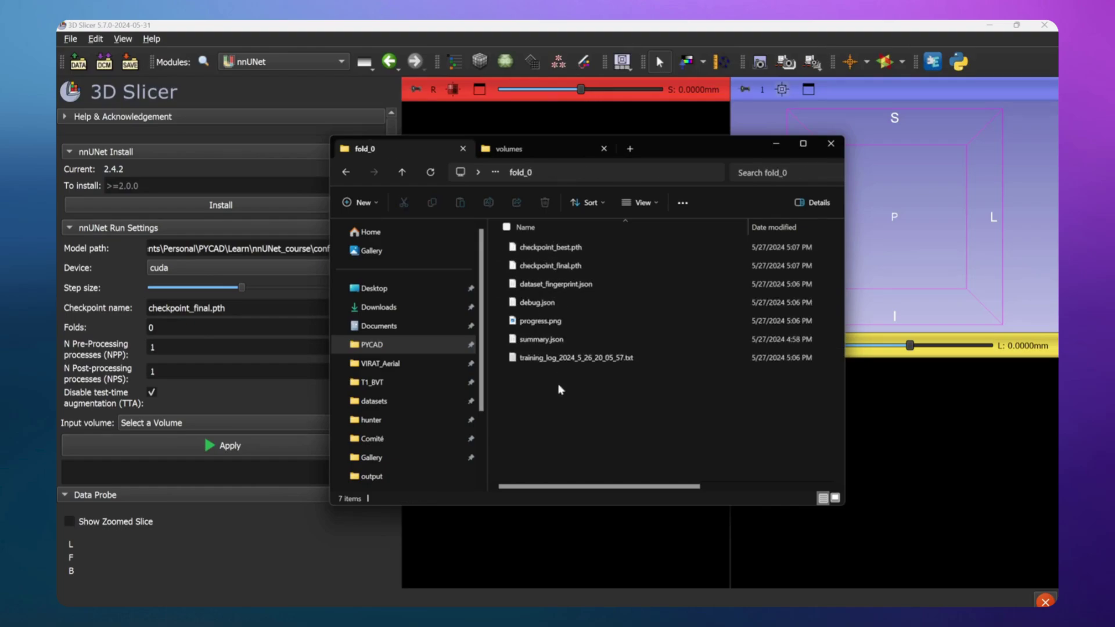
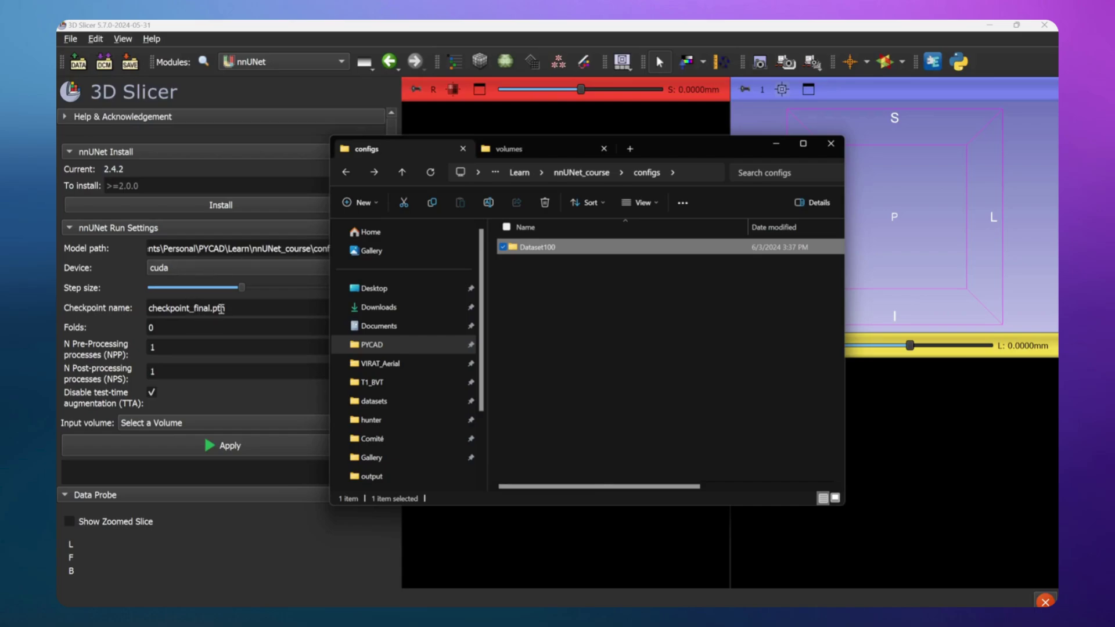
- Return to 3D Slicer and set the nnUNet model path to the nnUNet_course/configs folder
{"action": "left_click", "coordinate": [280, 99]}
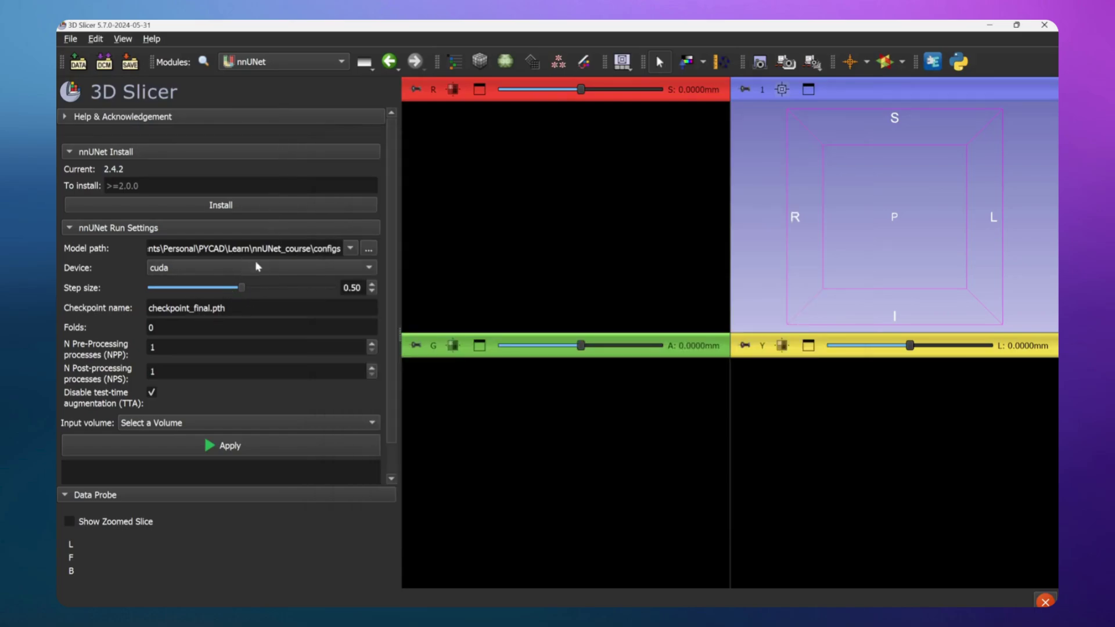
{"action": "left_click", "coordinate": [363, 249]}
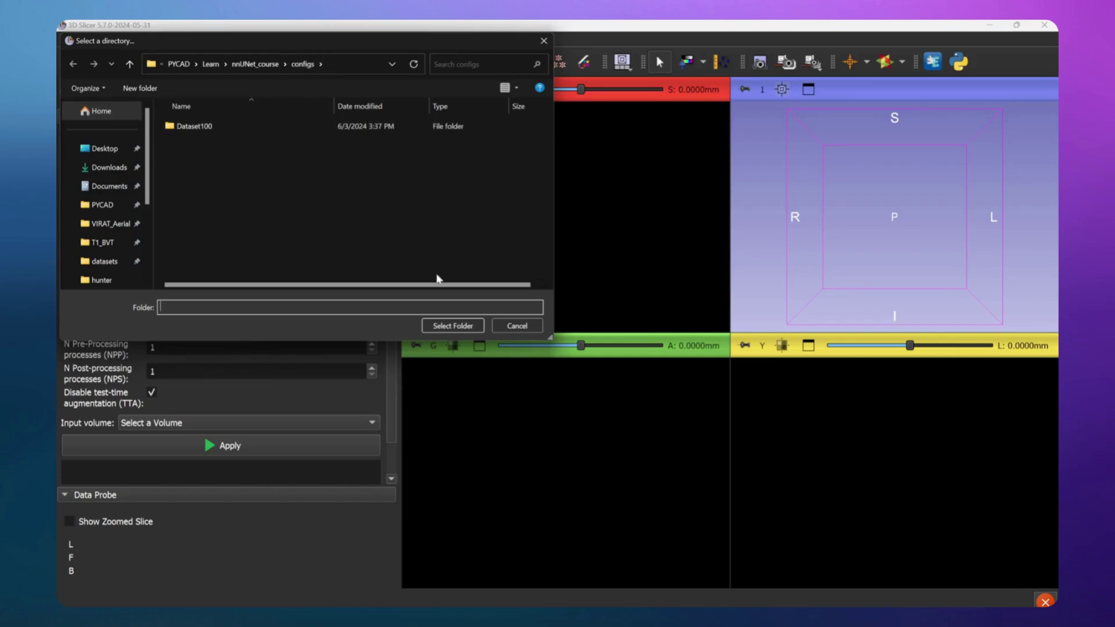
{"action": "left_click", "coordinate": [442, 326]}
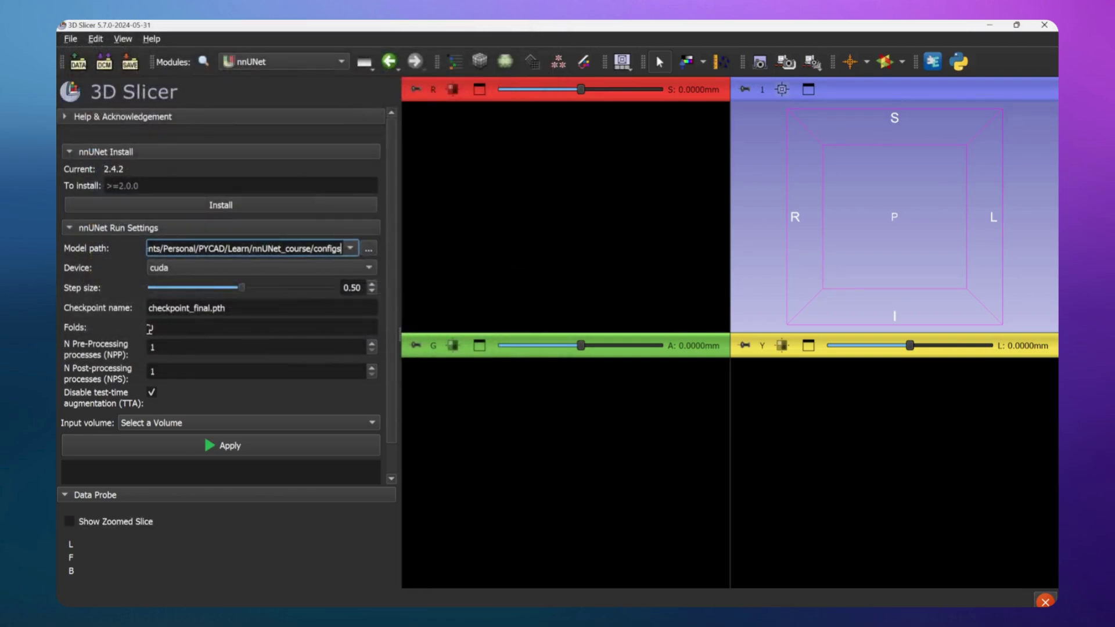
- Check the checkpoint name and folds settings against the model files inside Dataset100's nnUNetTrainer__nnUNetPlans__3d_fullres folder
{"action": "left_click", "coordinate": [248, 312]}
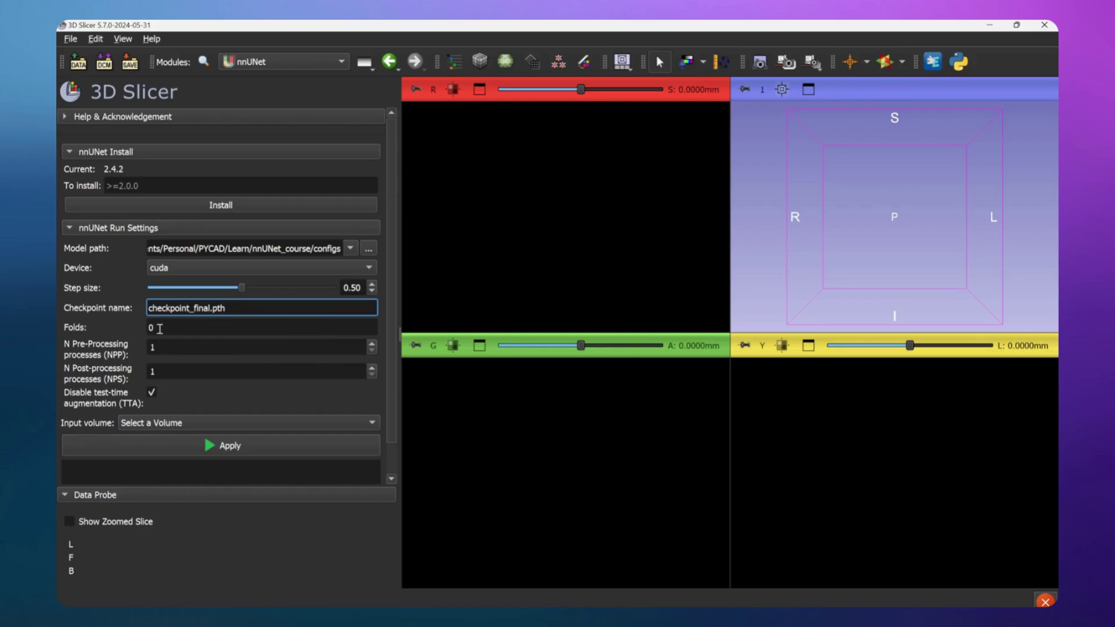
{"action": "key", "text": "alt+Tab"}
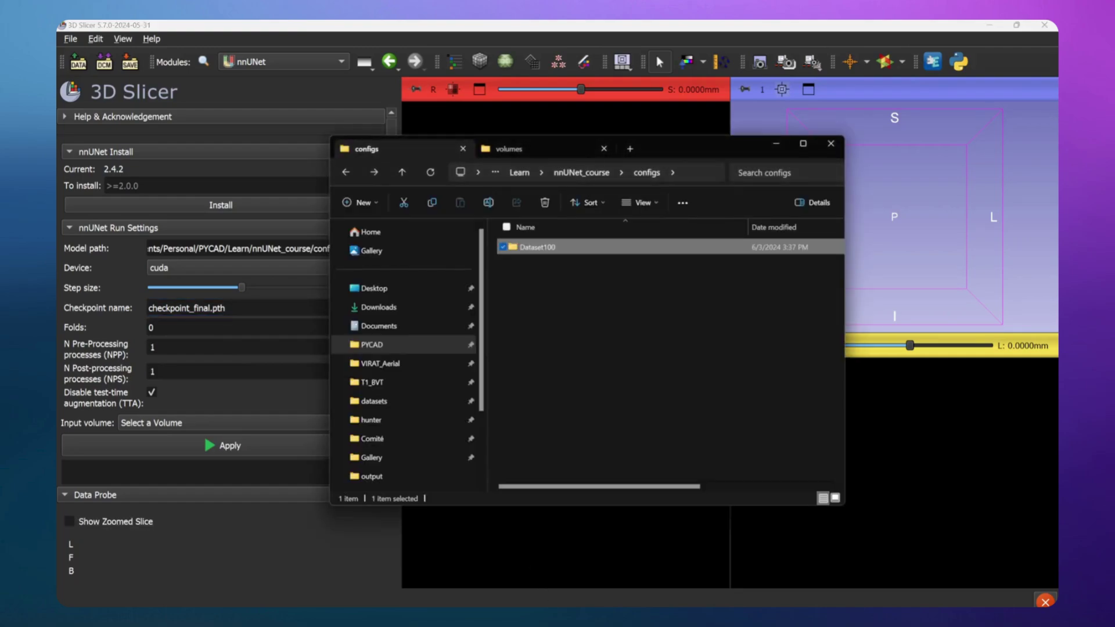
{"action": "double_click", "coordinate": [557, 248]}
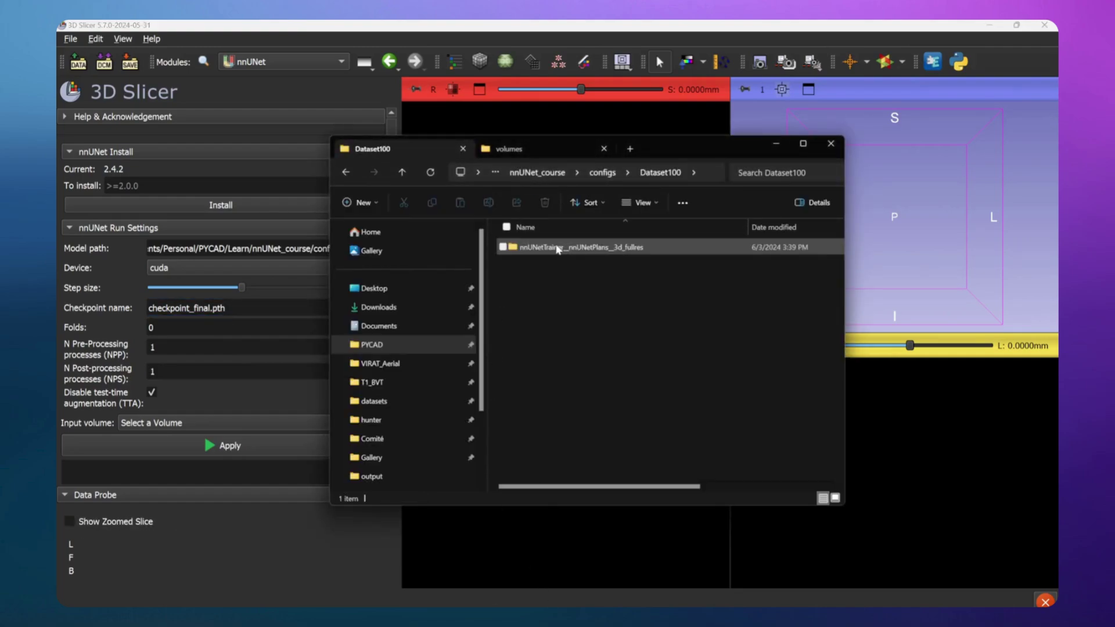
{"action": "double_click", "coordinate": [555, 249]}
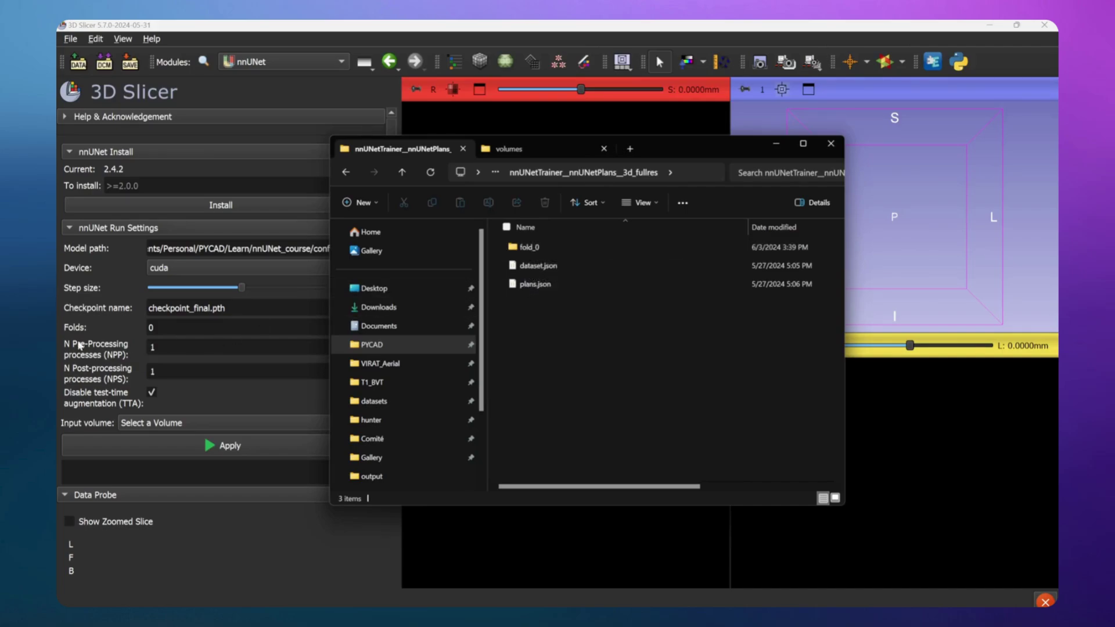
{"action": "left_click", "coordinate": [167, 328]}
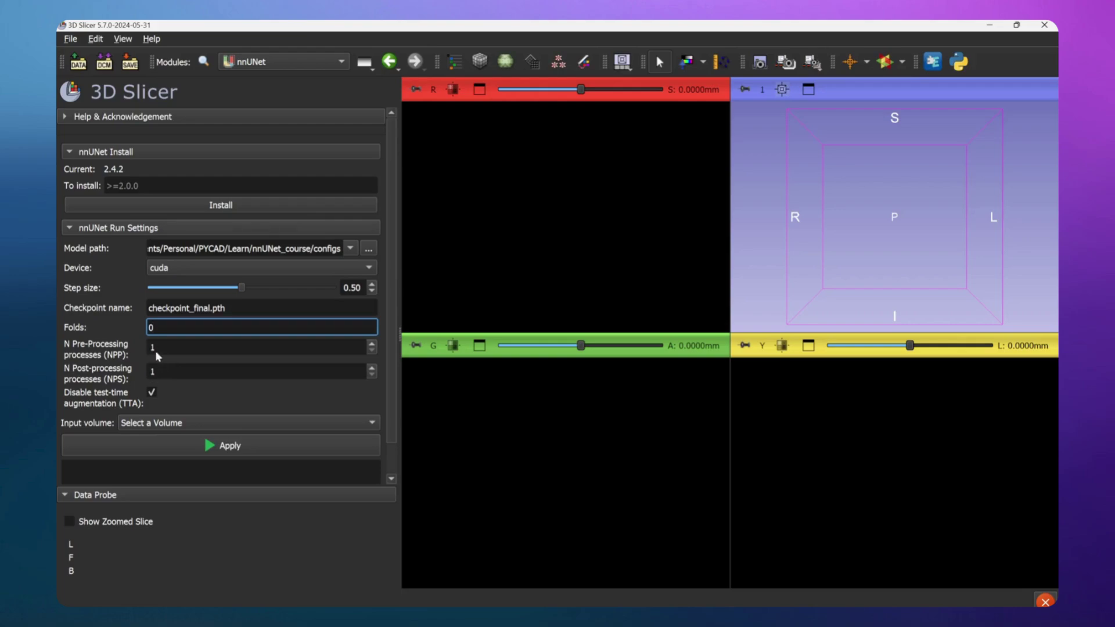
- Choose cuda as the device for running nnUNet
{"action": "left_click", "coordinate": [208, 394]}
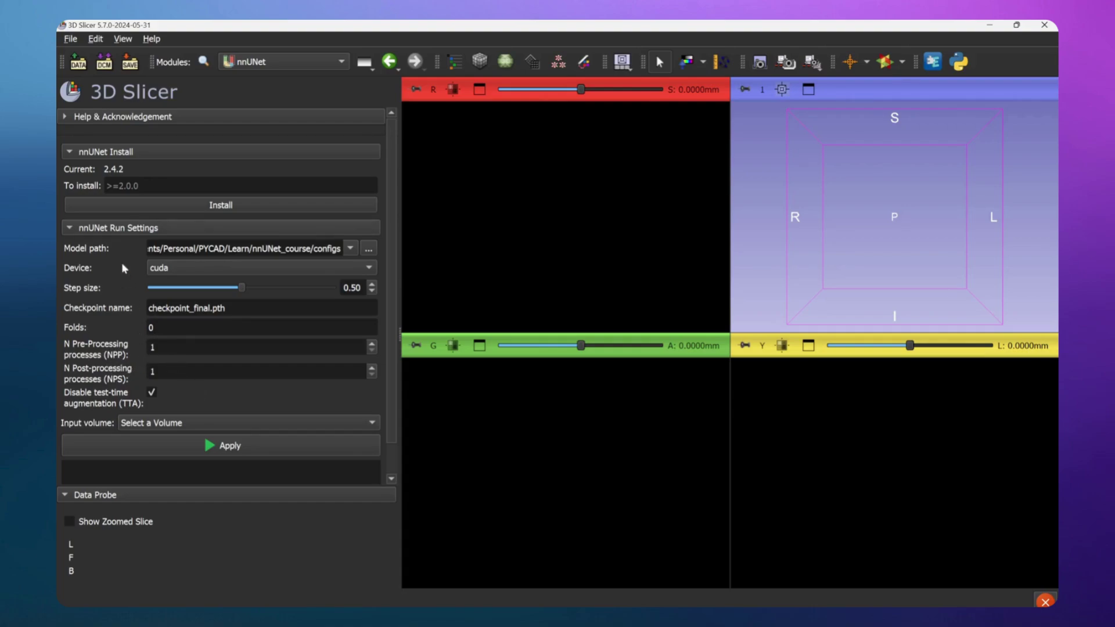
{"action": "left_click", "coordinate": [153, 269]}
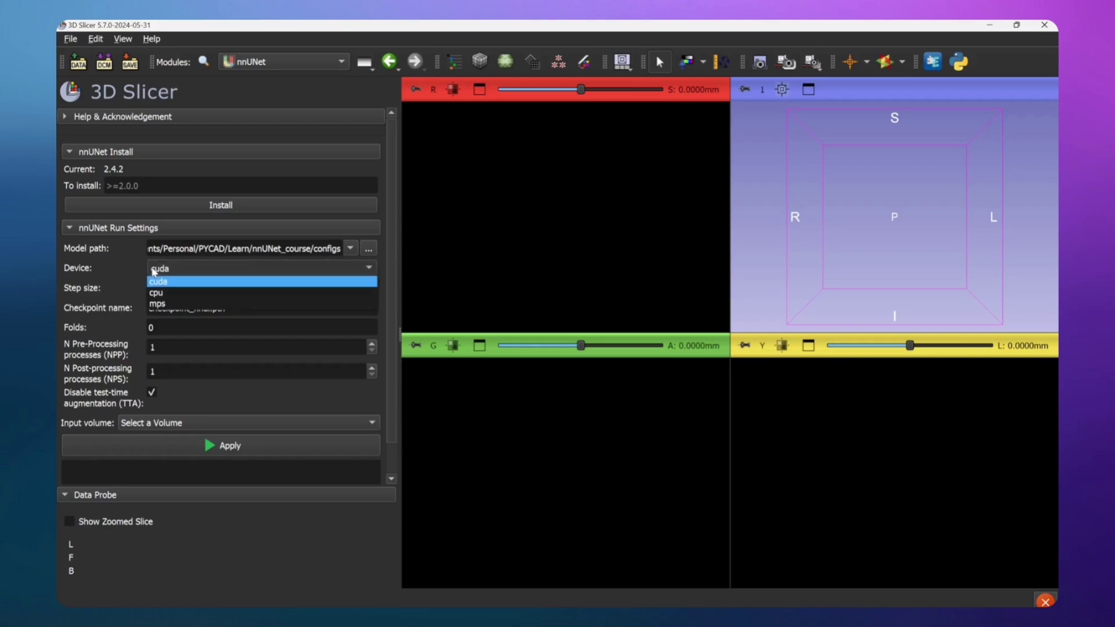
{"action": "left_click", "coordinate": [160, 270]}
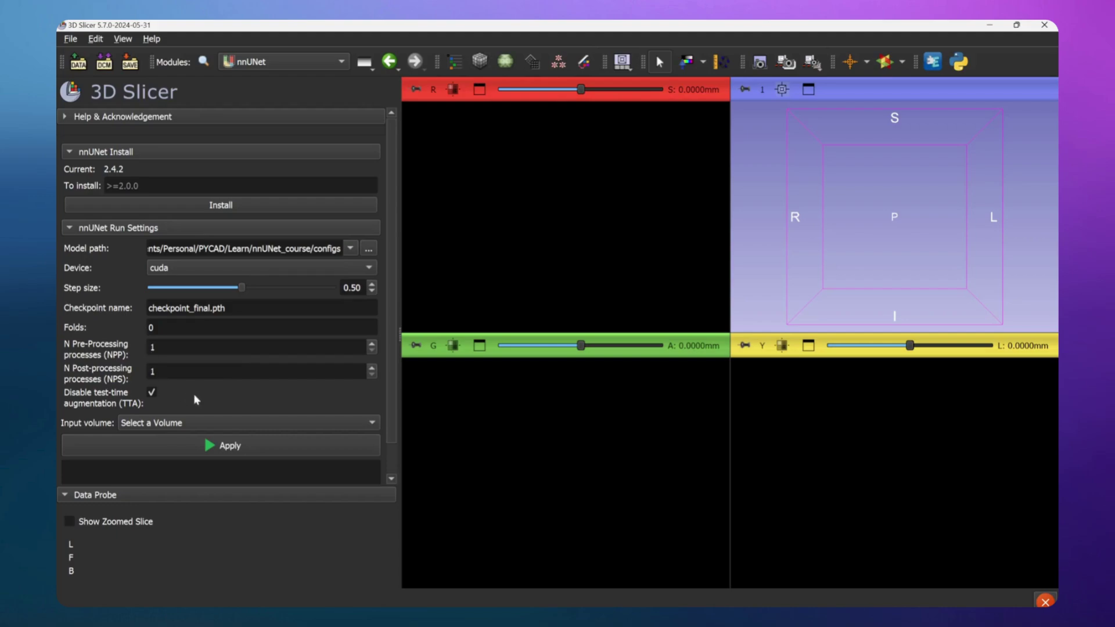
- Load SPINE_000_0000.nii.gz from the sample_outputs/volumes folder into the 3D Slicer scene as a volume and browse its axial slices
{"action": "left_click", "coordinate": [493, 558]}
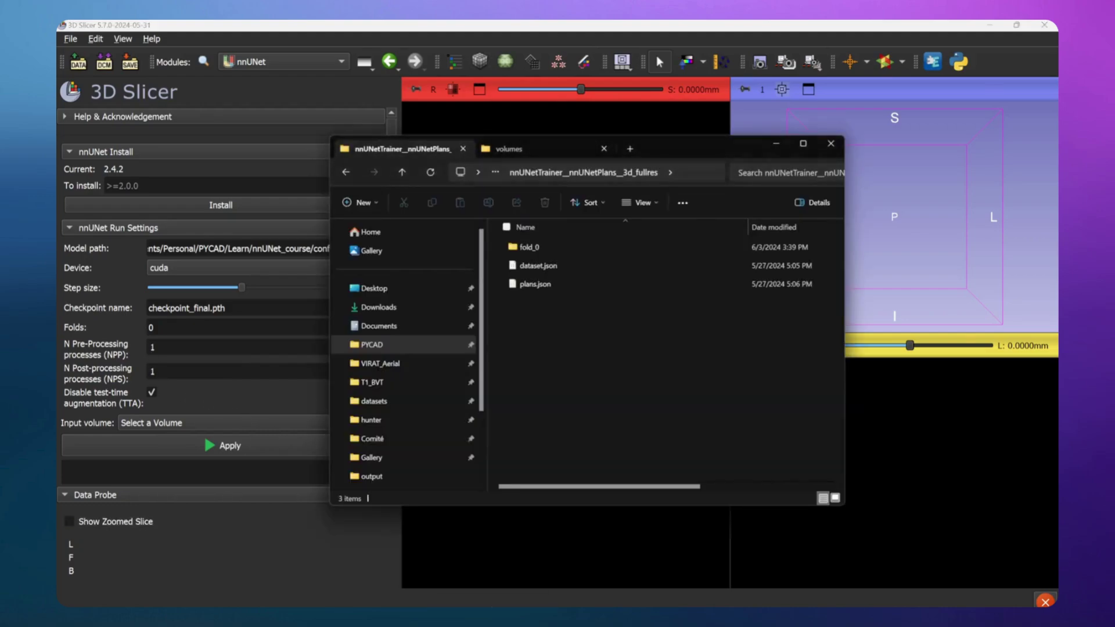
{"action": "left_click", "coordinate": [508, 149]}
{"action": "left_click_drag", "start_coordinate": [671, 155], "coordinate": [666, 281]}
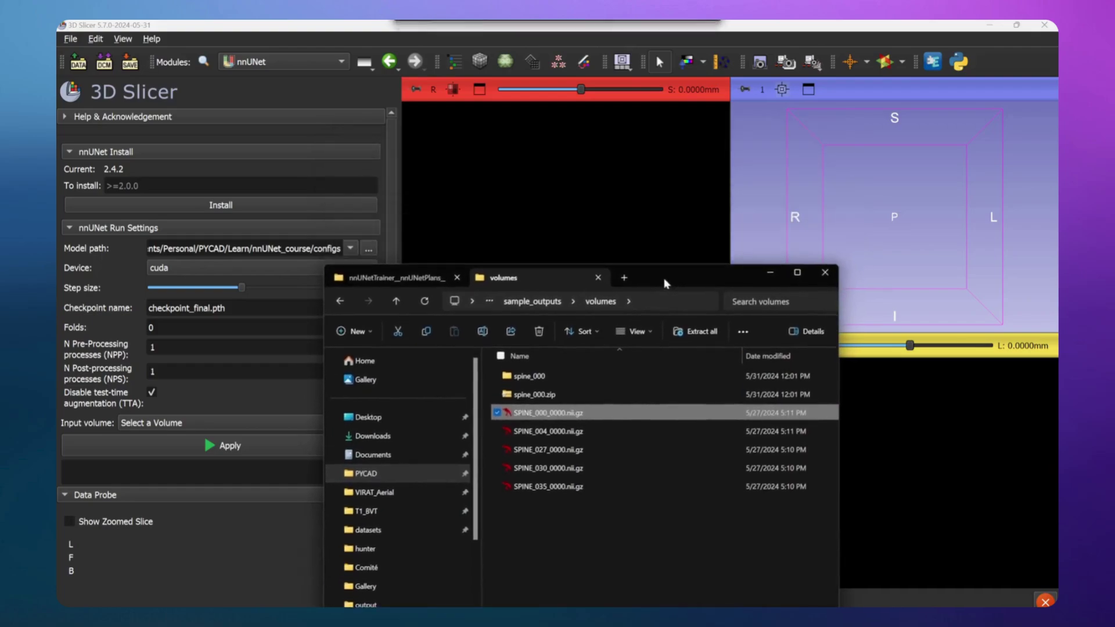
{"action": "left_click_drag", "start_coordinate": [549, 410], "coordinate": [531, 200]}
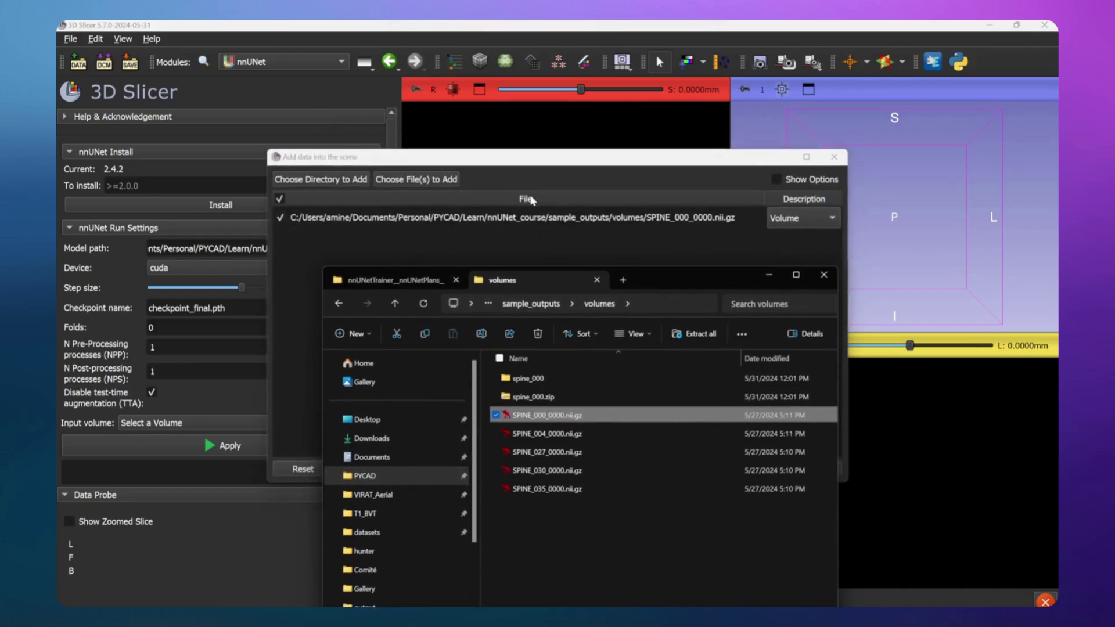
{"action": "left_click", "coordinate": [733, 468]}
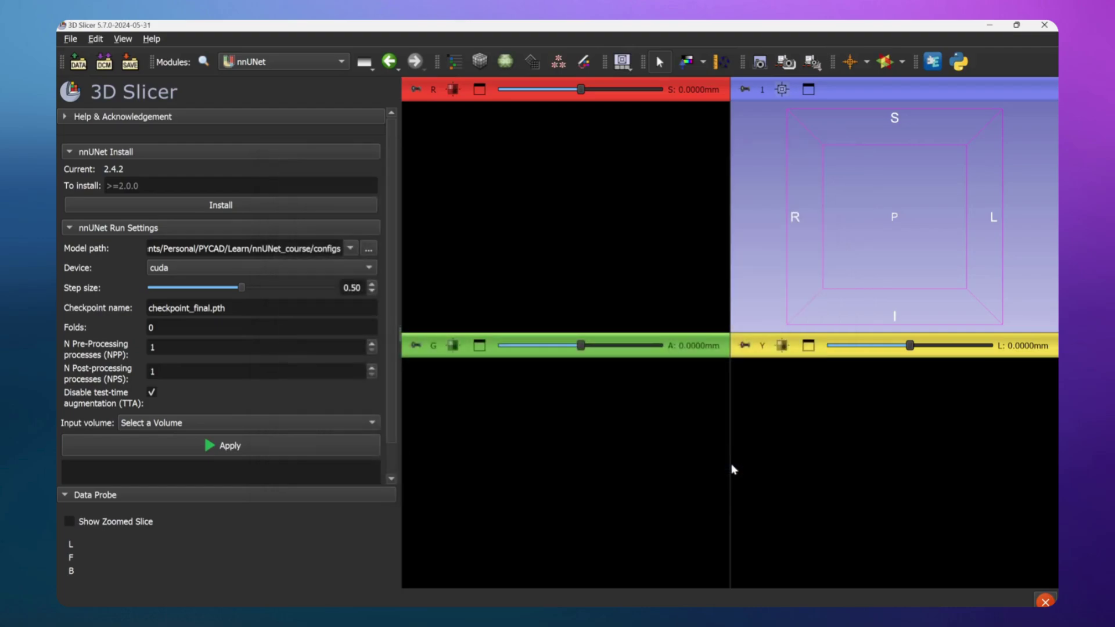
{"action": "mouse_move", "coordinate": [576, 90]}
{"action": "left_mouse_down"}
{"action": "mouse_move", "coordinate": [598, 90]}
{"action": "mouse_move", "coordinate": [555, 90]}
{"action": "left_mouse_up"}
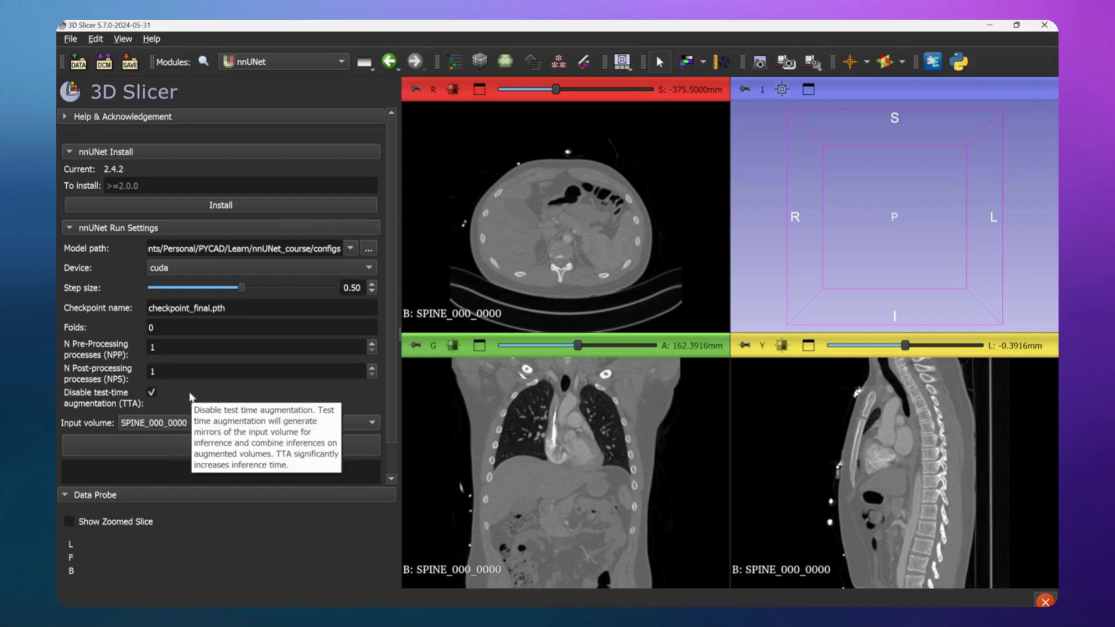
- Run nnUNet inference on the SPINE_000_0000 input volume and close the completion notice
{"action": "scroll", "coordinate": [192, 401], "scroll_direction": "down", "scroll_amount": 1}
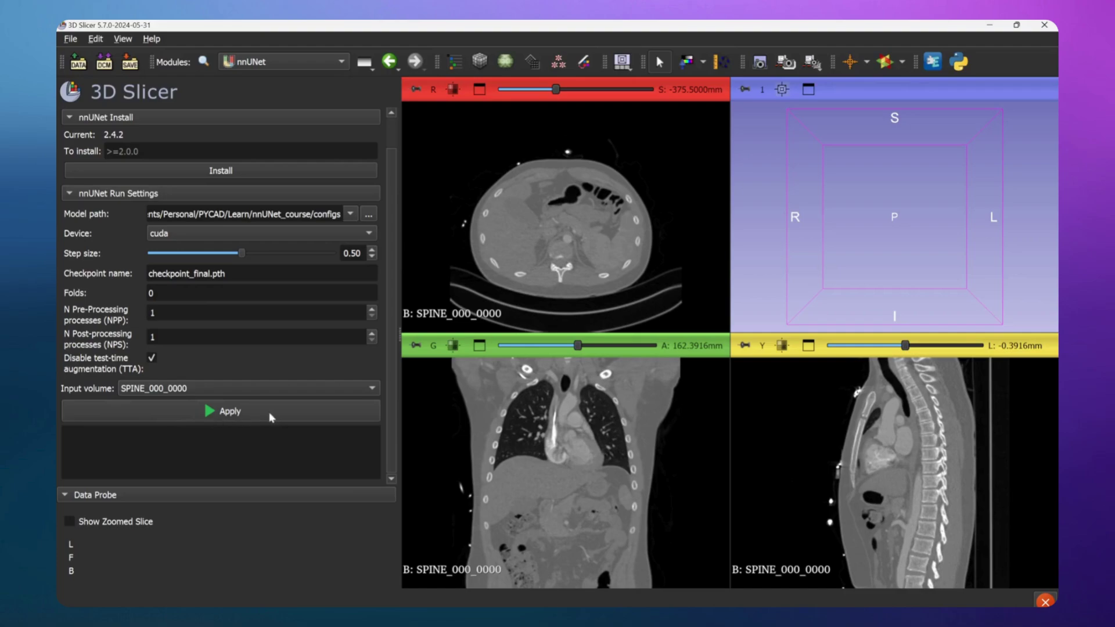
{"action": "left_click", "coordinate": [224, 412]}
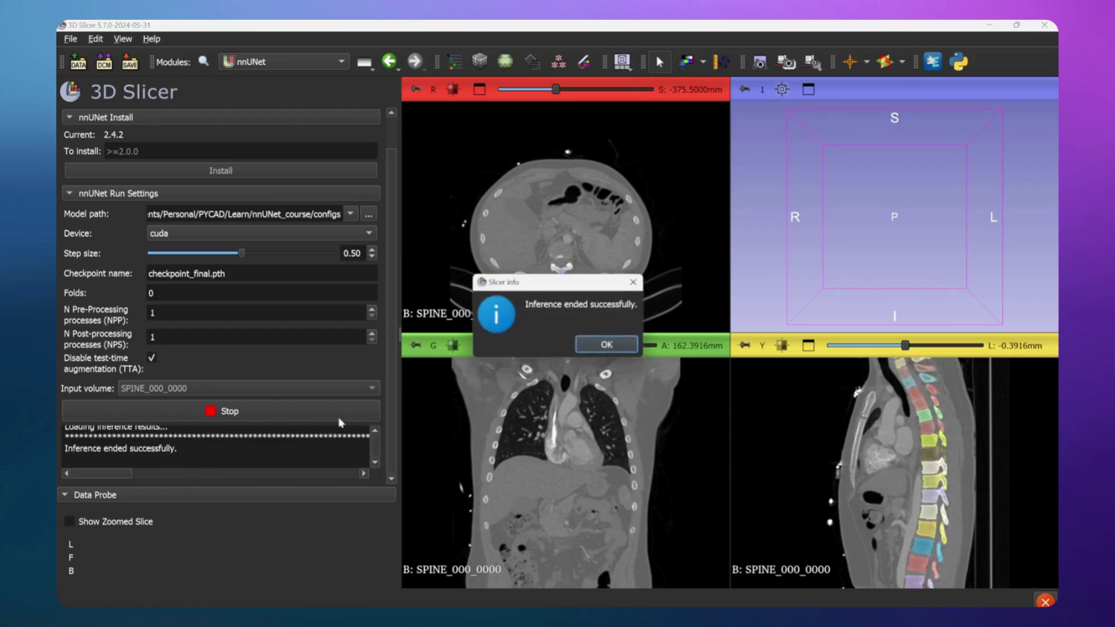
{"action": "left_click", "coordinate": [605, 344]}
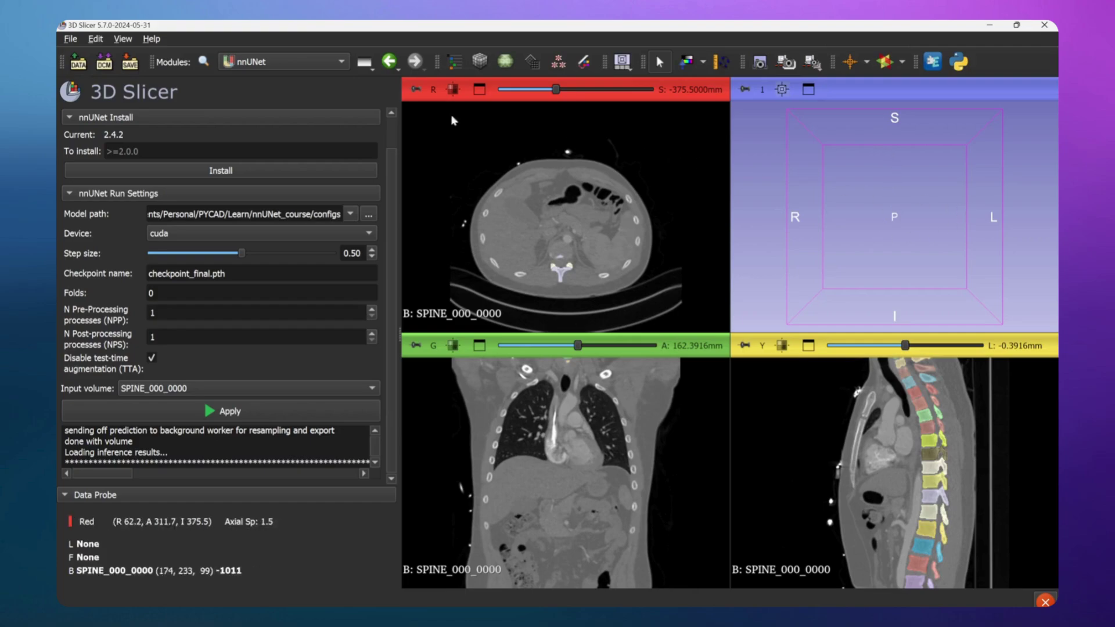
- Open the Segmentations module and review the list of vertebra segments in the SPINE_000_0000 segmentation
{"action": "left_click", "coordinate": [268, 63]}
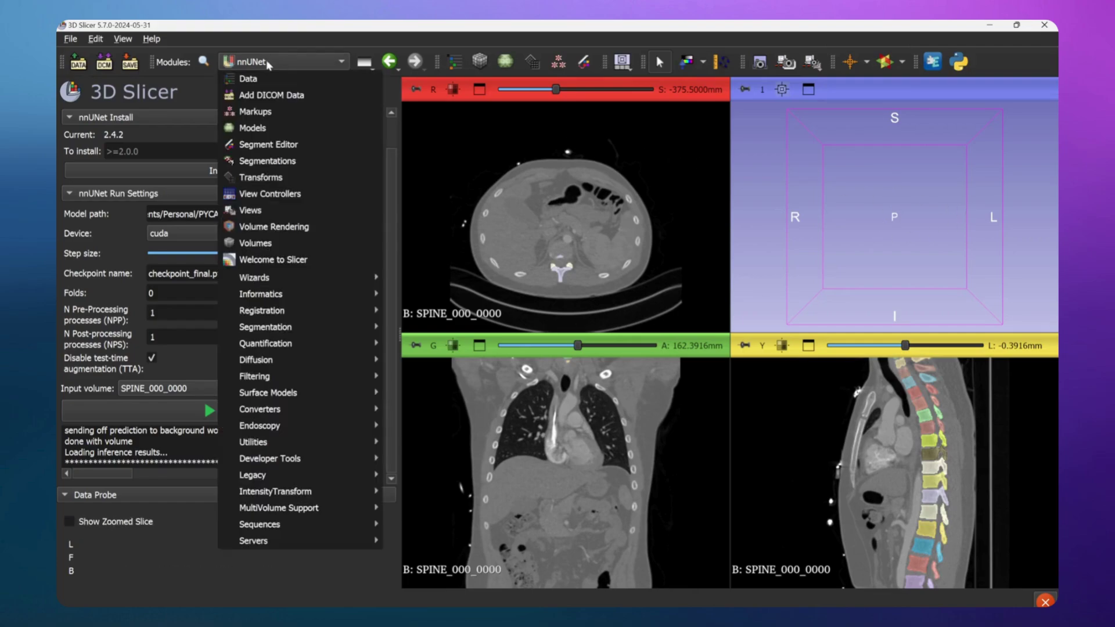
{"action": "left_click", "coordinate": [274, 166]}
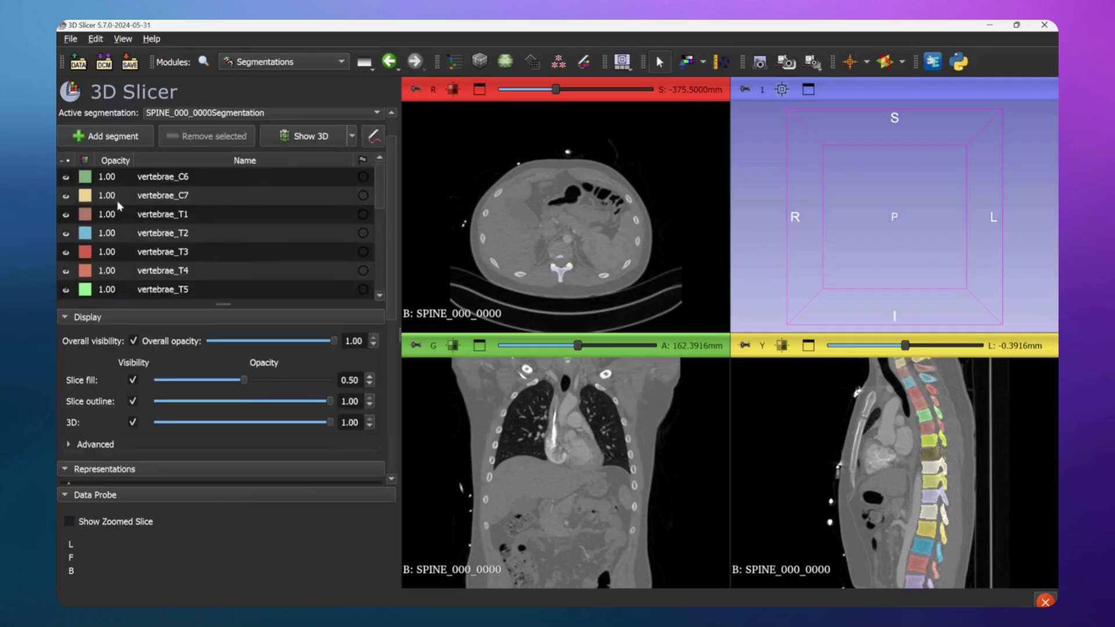
{"action": "scroll", "coordinate": [160, 243], "scroll_direction": "down", "scroll_amount": 4}
{"action": "scroll", "coordinate": [163, 243], "scroll_direction": "up", "scroll_amount": 10}
{"action": "scroll", "coordinate": [174, 235], "scroll_direction": "down", "scroll_amount": 8}
{"action": "scroll", "coordinate": [174, 238], "scroll_direction": "up", "scroll_amount": 3}
{"action": "scroll", "coordinate": [175, 239], "scroll_direction": "up", "scroll_amount": 3}
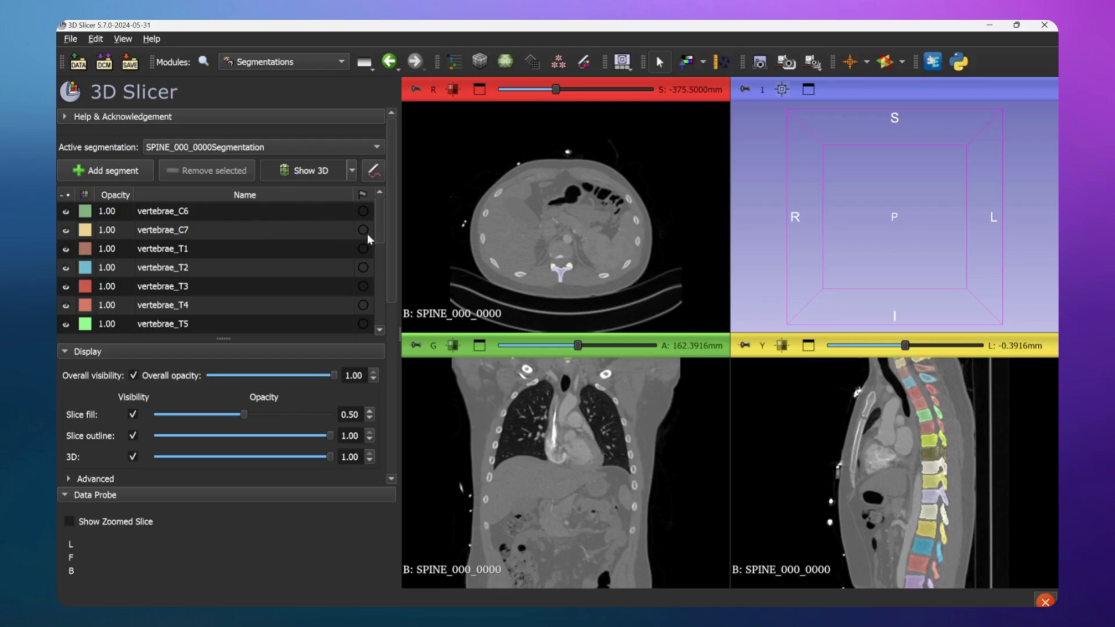
- Show the vertebrae segmentation in 3D, centred in the 3D view and rotated to see the spine from the side
{"action": "left_click", "coordinate": [781, 89]}
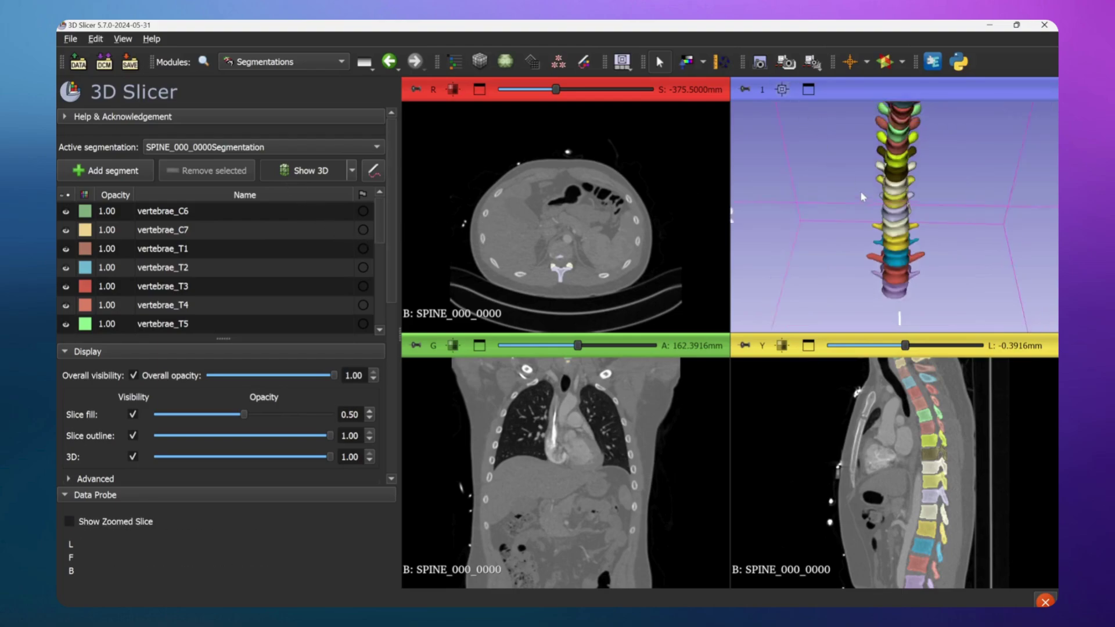
{"action": "left_click_drag", "start_coordinate": [861, 190], "coordinate": [778, 244]}
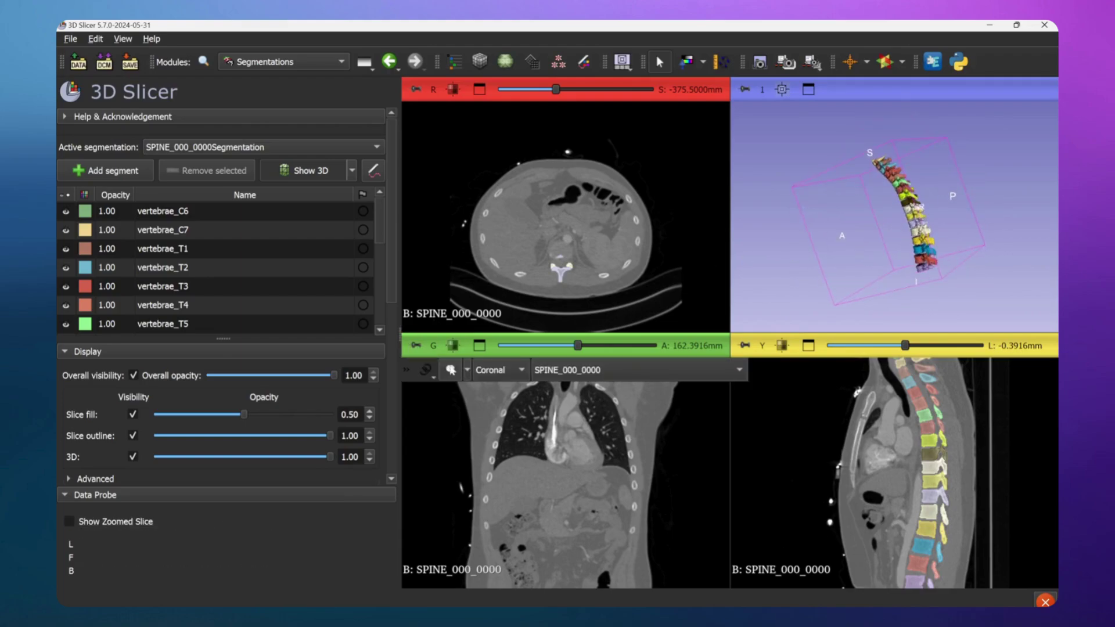
{"action": "scroll", "coordinate": [239, 398], "scroll_direction": "down", "scroll_amount": 8}
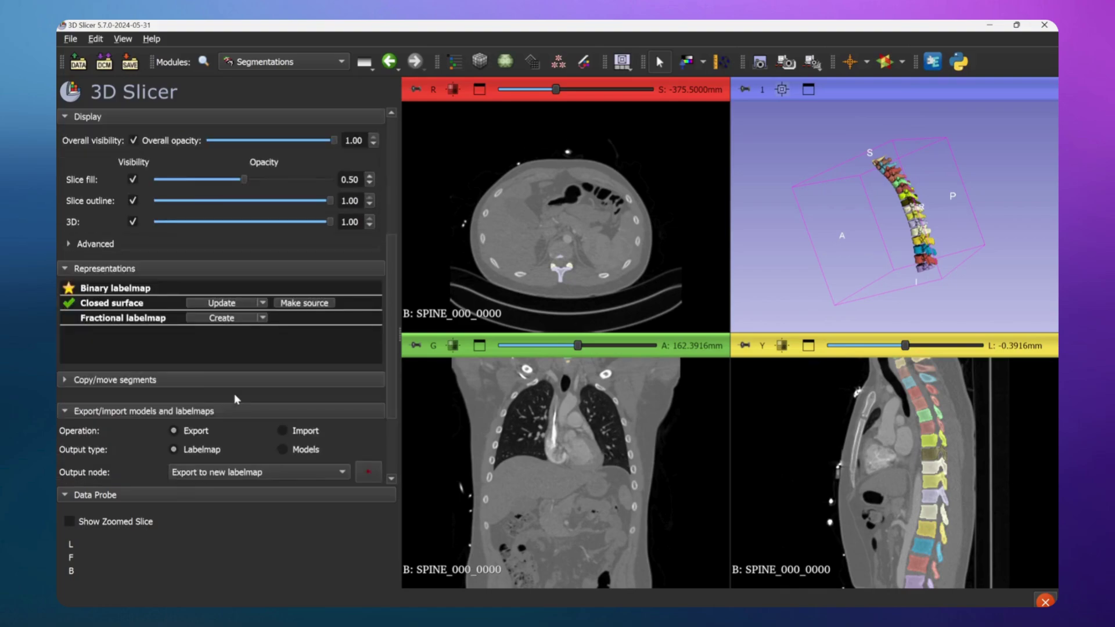
{"action": "scroll", "coordinate": [235, 399], "scroll_direction": "up", "scroll_amount": 10}
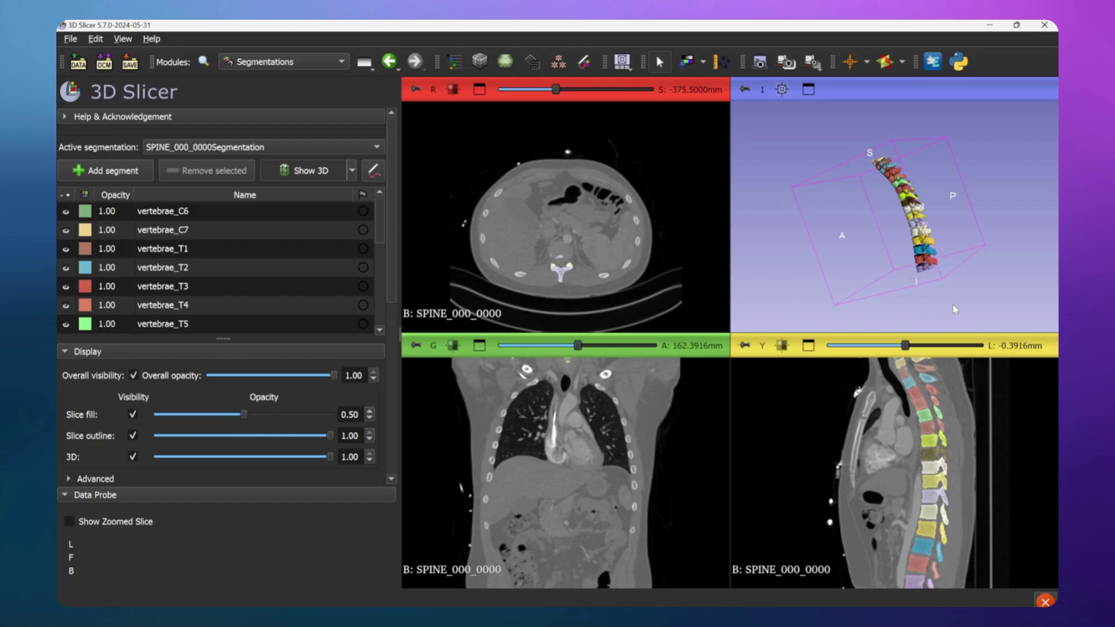
- Configure the segmentation's export to files with SPINE_000_0000 as the reference volume and NIFTI as the file format
{"action": "scroll", "coordinate": [273, 401], "scroll_direction": "down", "scroll_amount": 1}
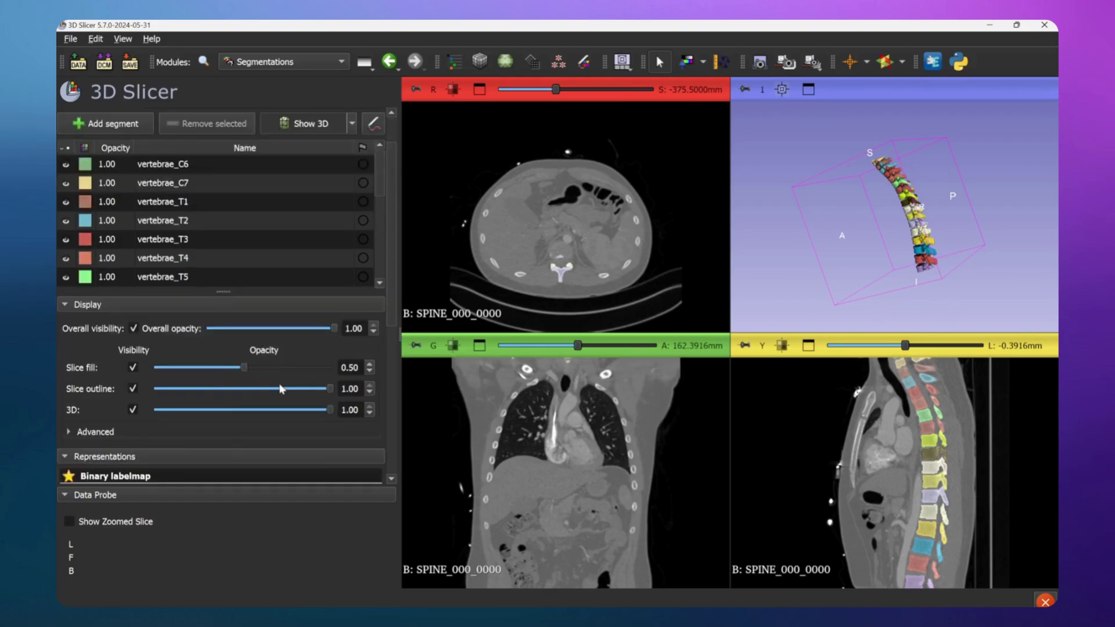
{"action": "scroll", "coordinate": [281, 389], "scroll_direction": "down", "scroll_amount": 6}
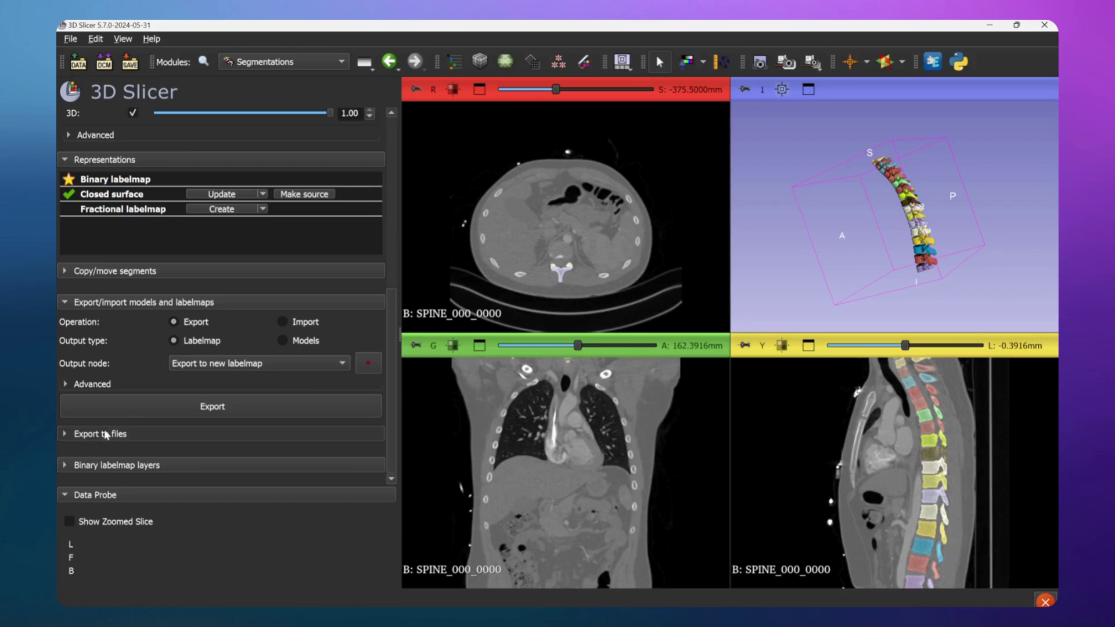
{"action": "left_click", "coordinate": [106, 434]}
{"action": "scroll", "coordinate": [110, 432], "scroll_direction": "down", "scroll_amount": 2}
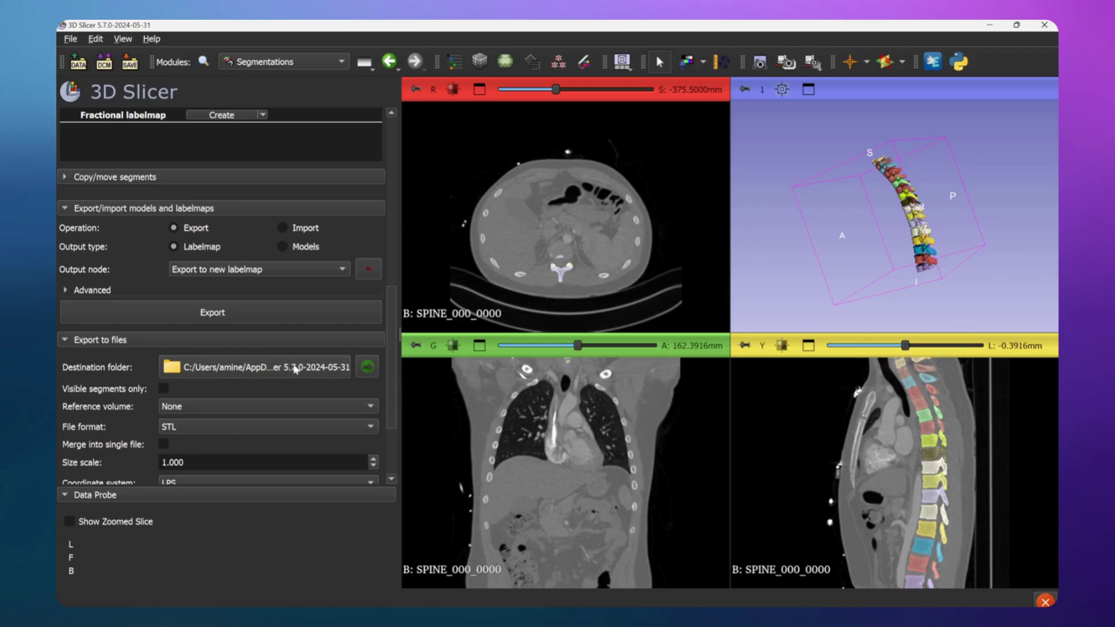
{"action": "left_click", "coordinate": [178, 410]}
{"action": "left_click", "coordinate": [183, 435]}
{"action": "left_click", "coordinate": [184, 436]}
{"action": "left_click", "coordinate": [184, 471]}
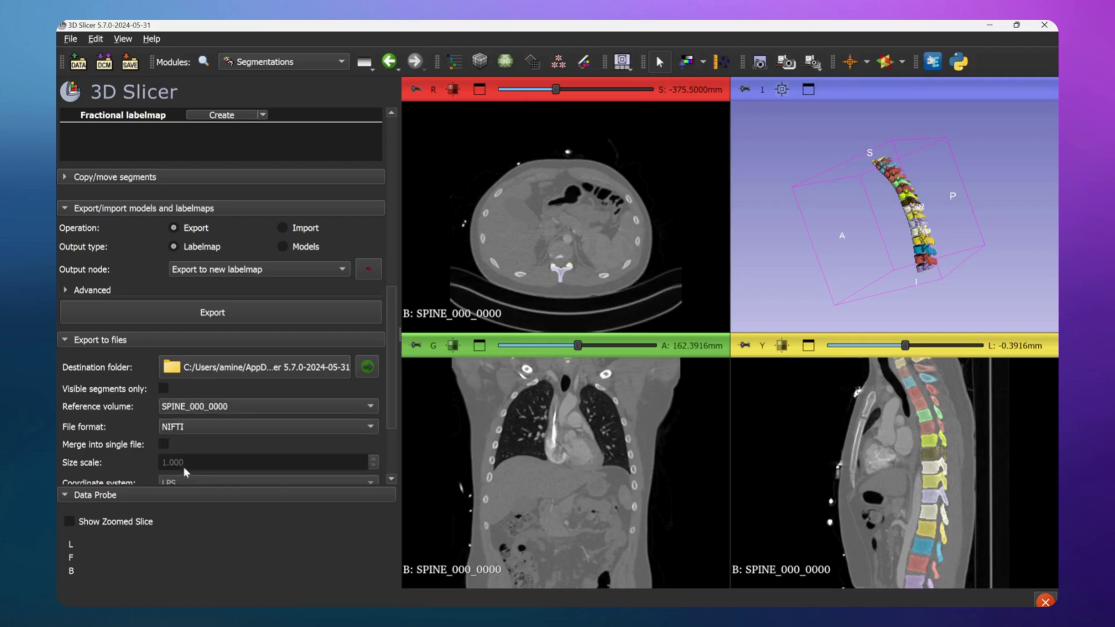
{"action": "scroll", "coordinate": [198, 415], "scroll_direction": "up", "scroll_amount": 15}
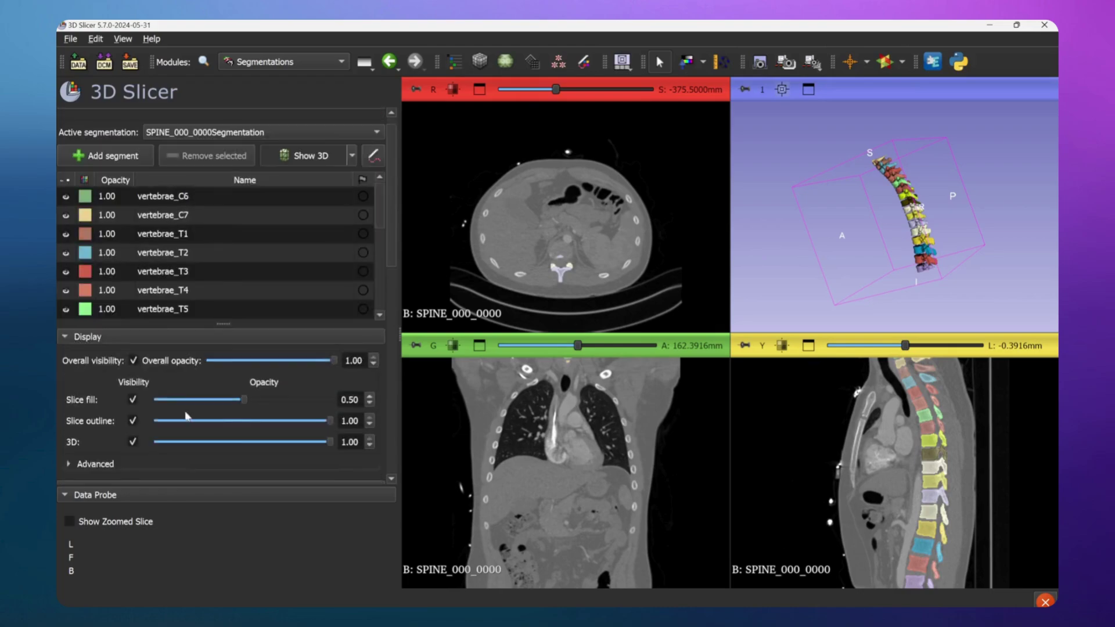